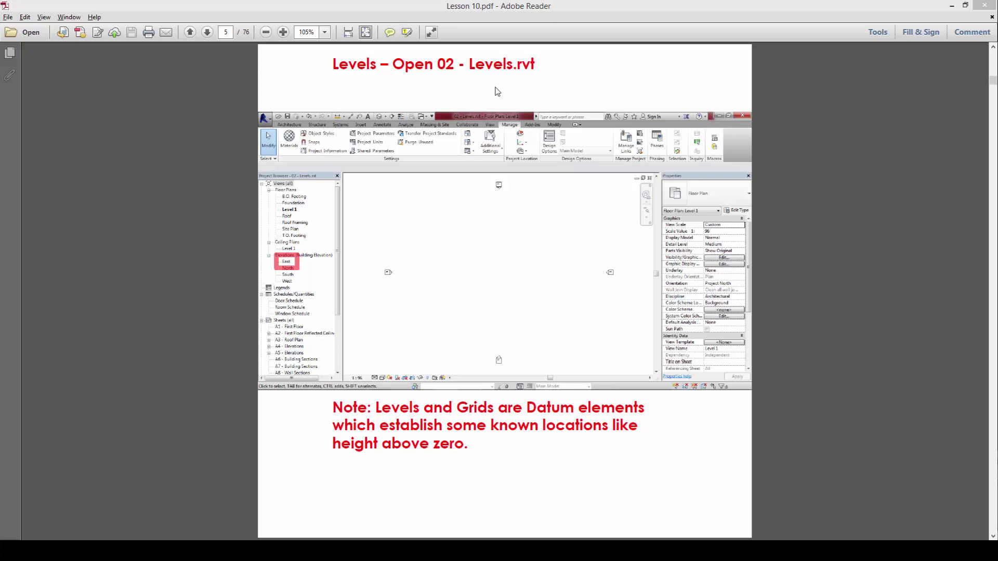
Step: Highlight the Levels.rvt file name, then advance Lesson 10.pdf to page 6 on levels
left_click_drag(469, 64, 544, 64)
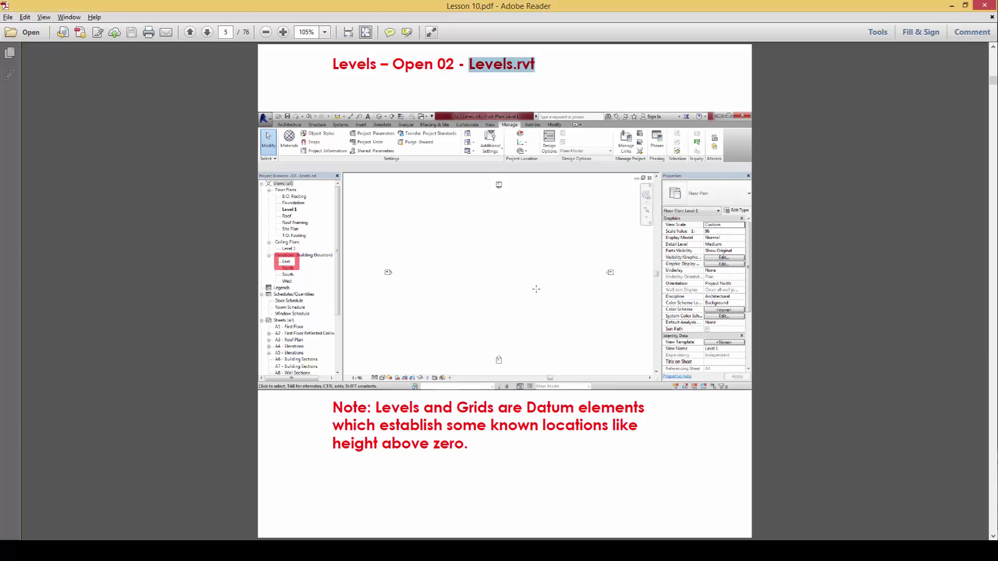
left_click(466, 354)
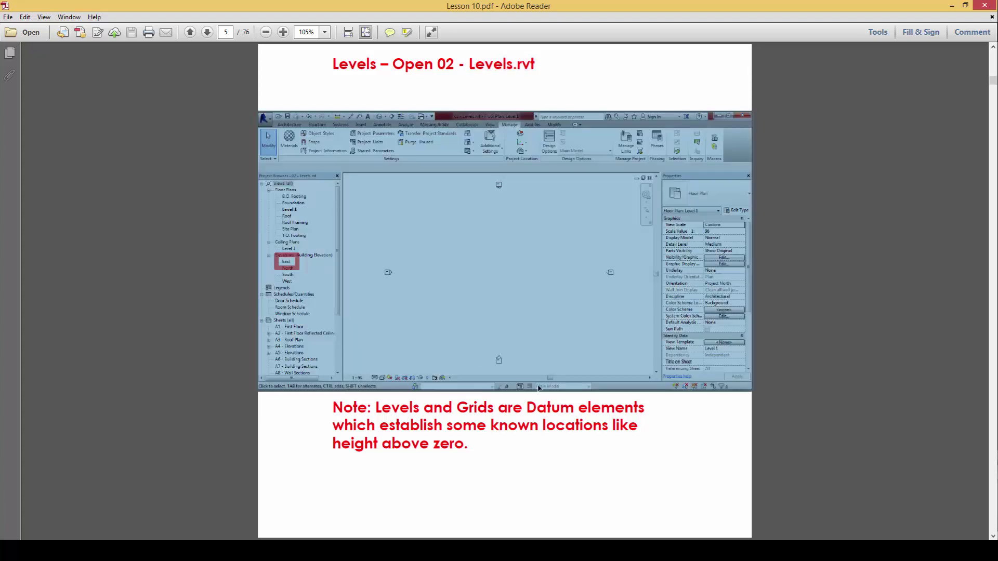
left_click(770, 431)
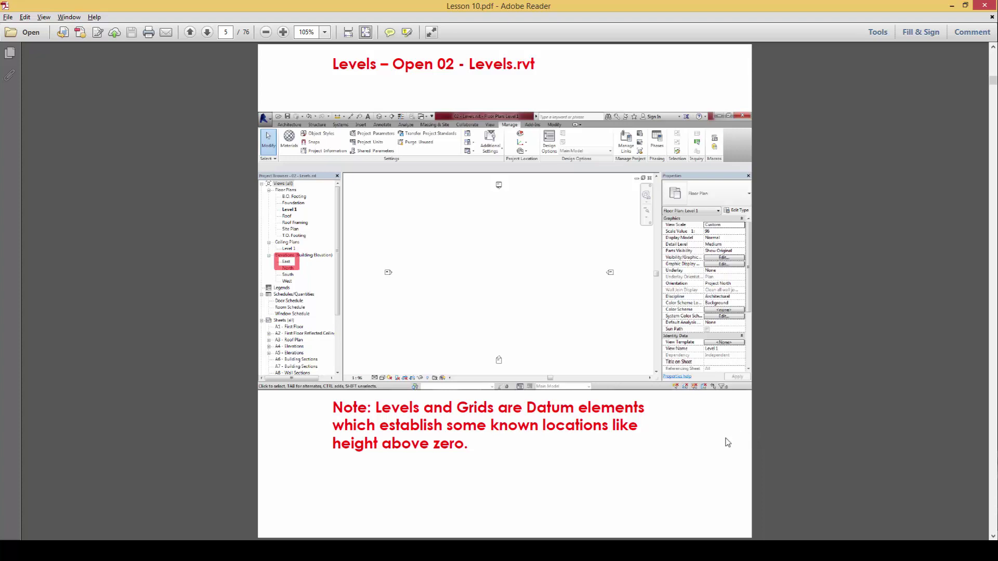
key("Page_Down")
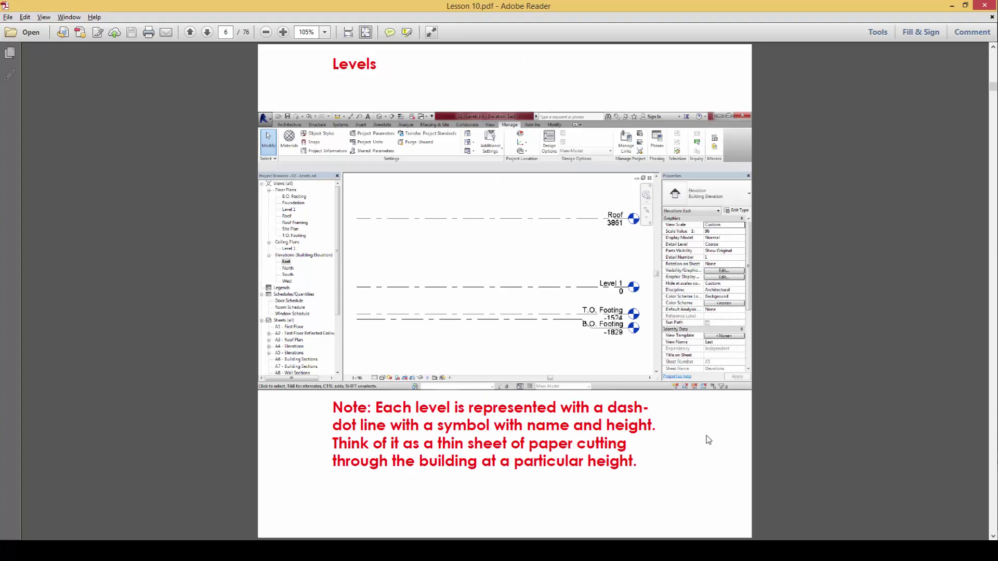
Step: Open the 02 - Levels project from Revit's Recent Projects
key("Page_Down")
key("alt+Tab")
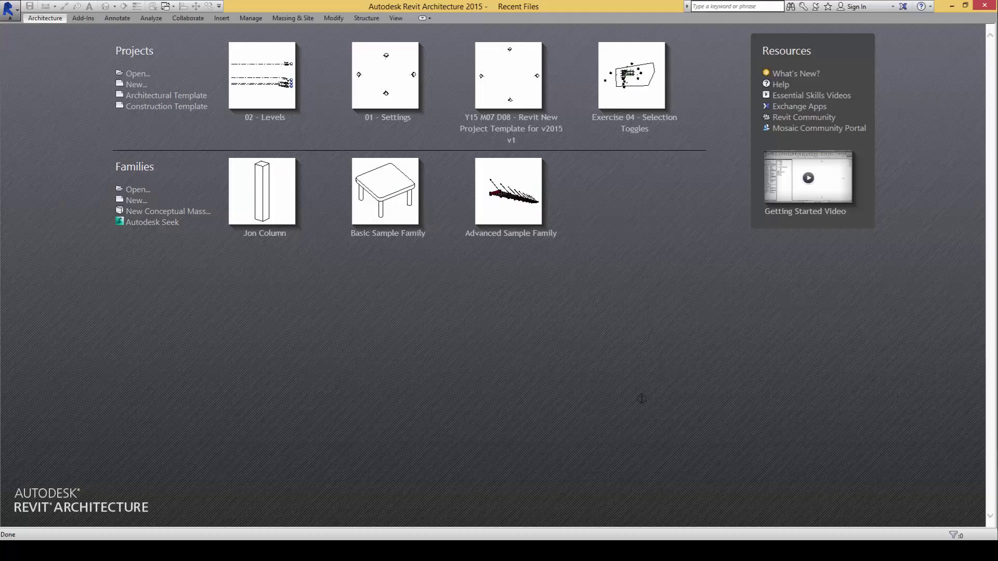
left_click(263, 102)
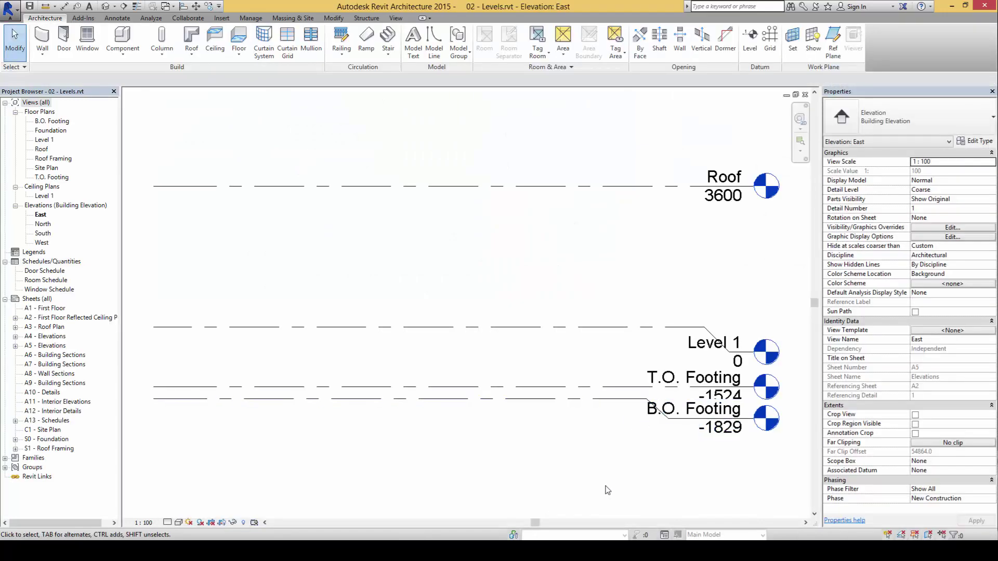
Step: Compare the lesson PDF with the East elevation's Roof, Level 1 and footing levels
key("alt+Tab")
scroll(626, 453, "down", 1)
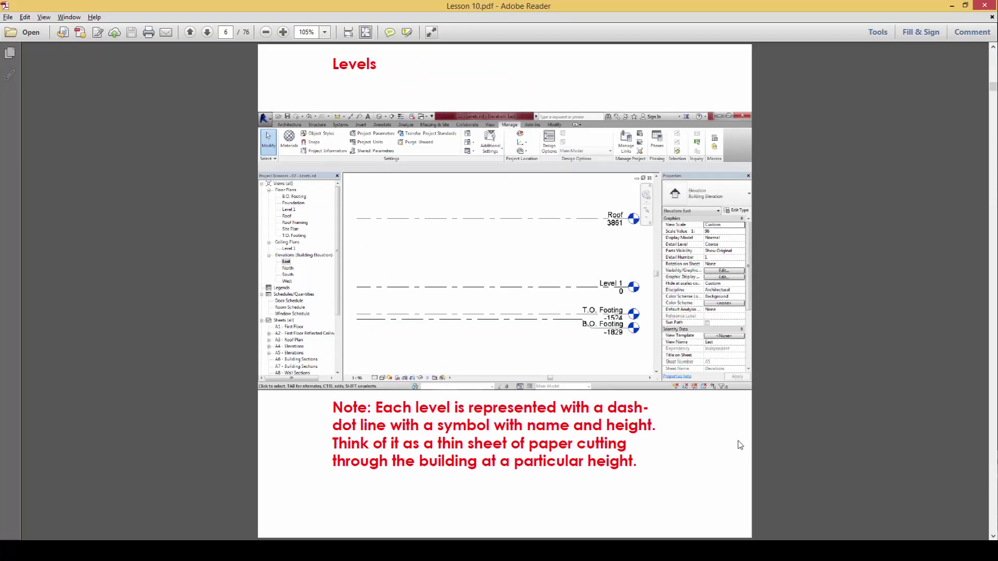
key("alt+Tab")
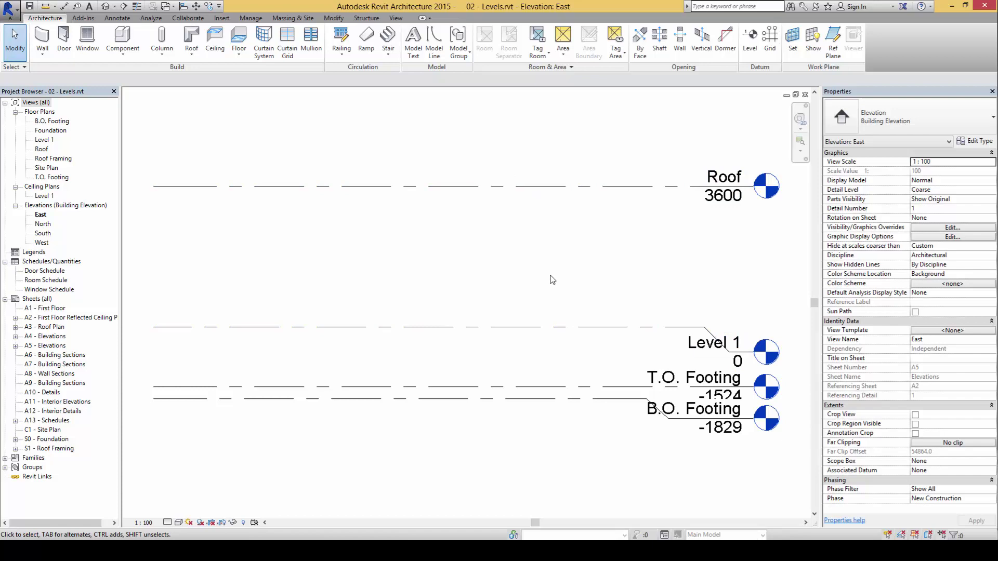
key("alt+Tab")
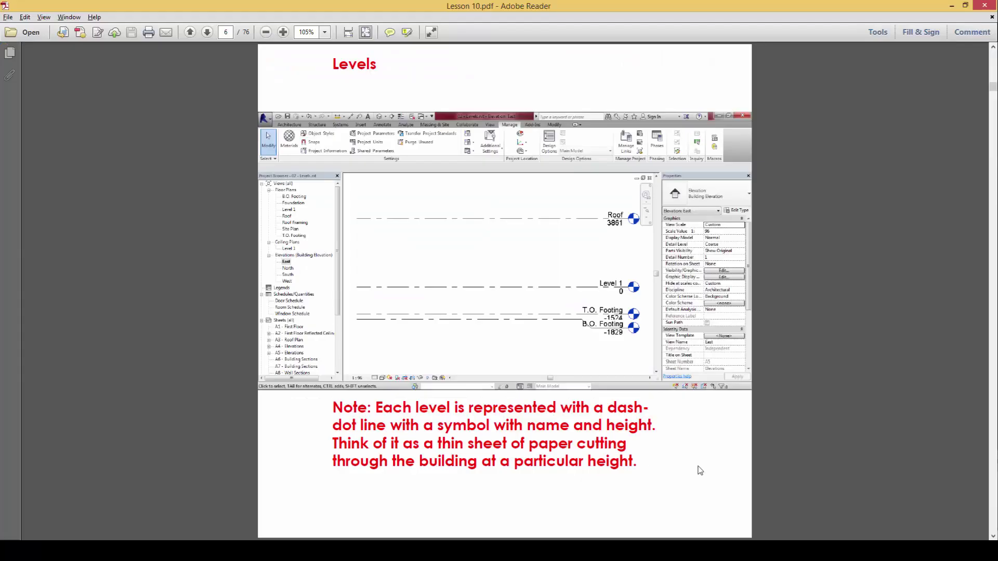
key("alt+Tab")
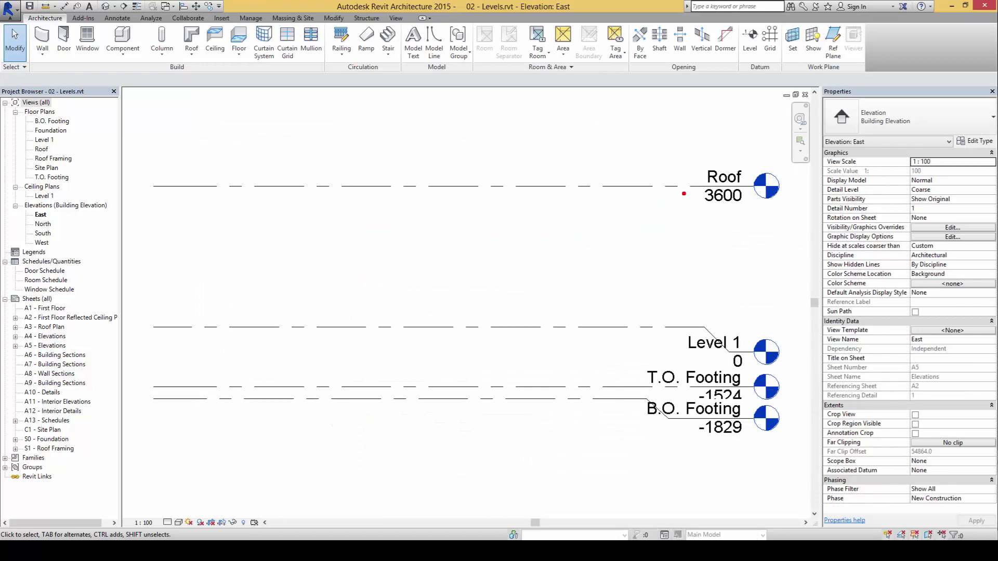
Step: Mark up the Roof level line, head and its 3600 height on screen, then clear the marks
mouse_move(702, 187)
left_mouse_down()
mouse_move(413, 172)
mouse_move(219, 177)
left_mouse_up()
mouse_move(753, 193)
left_mouse_down()
mouse_move(776, 174)
mouse_move(755, 195)
left_mouse_up()
mouse_move(700, 167)
left_mouse_down()
mouse_move(751, 184)
mouse_move(745, 166)
mouse_move(700, 164)
left_mouse_up()
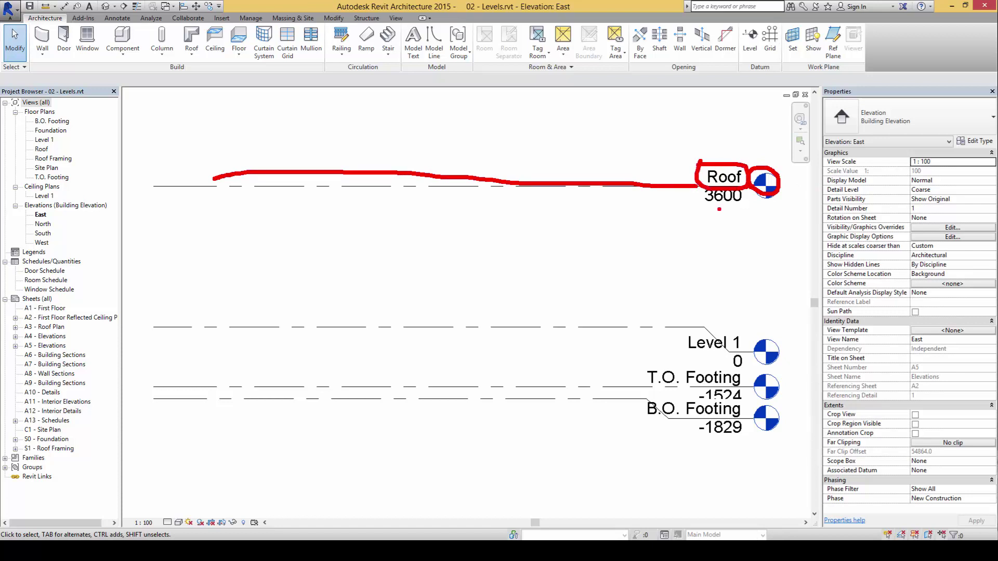
mouse_move(699, 185)
left_mouse_down()
mouse_move(725, 209)
mouse_move(746, 203)
mouse_move(695, 198)
mouse_move(683, 212)
mouse_move(676, 288)
mouse_move(722, 367)
left_mouse_up()
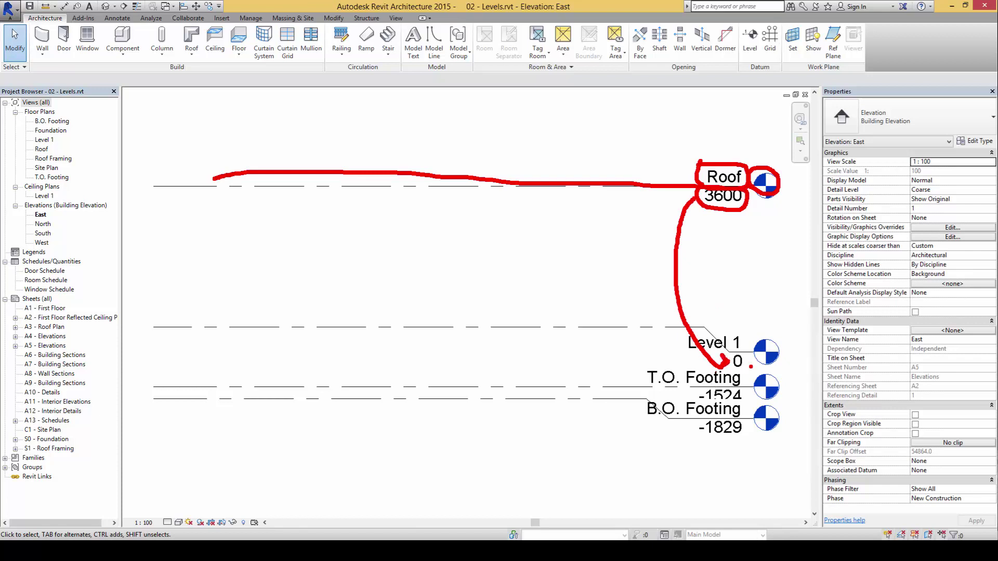
key("Escape")
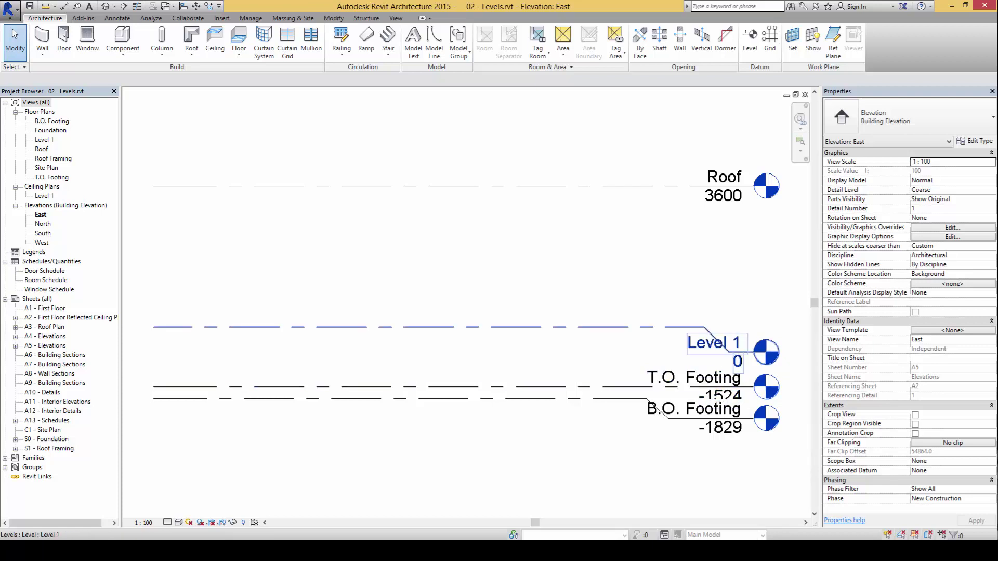
Step: Mark the link from Level 1 to the footings, clear it, and go to the grips lesson page
mouse_move(723, 360)
left_mouse_down()
mouse_move(699, 368)
mouse_move(690, 381)
mouse_move(698, 399)
mouse_move(687, 393)
mouse_move(686, 405)
mouse_move(673, 384)
mouse_move(665, 420)
mouse_move(691, 431)
left_mouse_up()
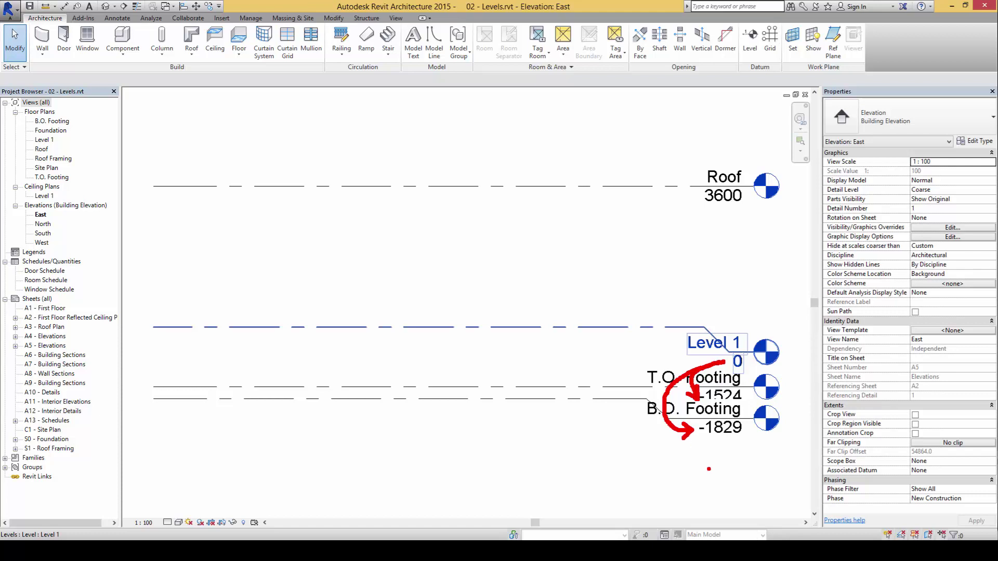
key("Escape")
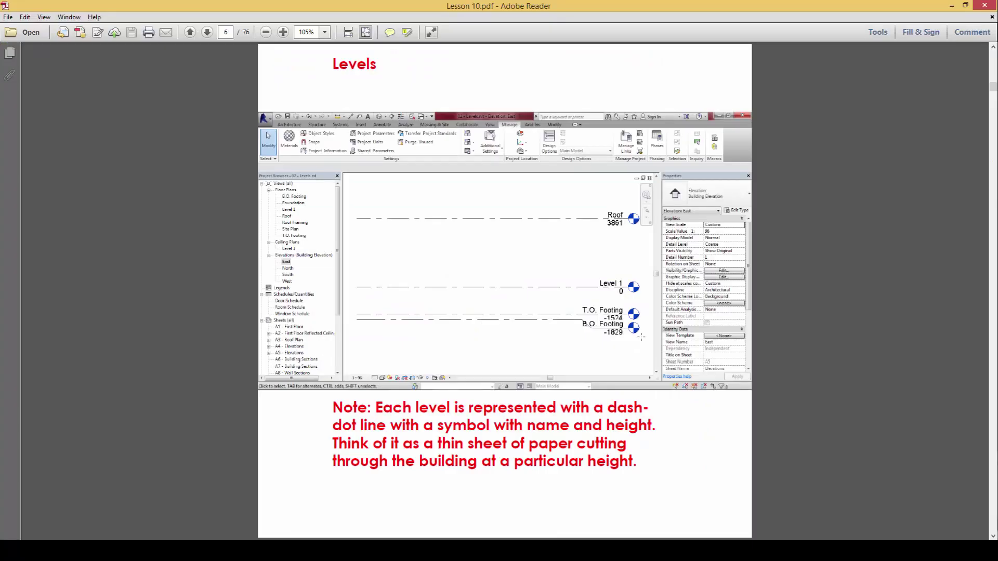
key("Page_Down")
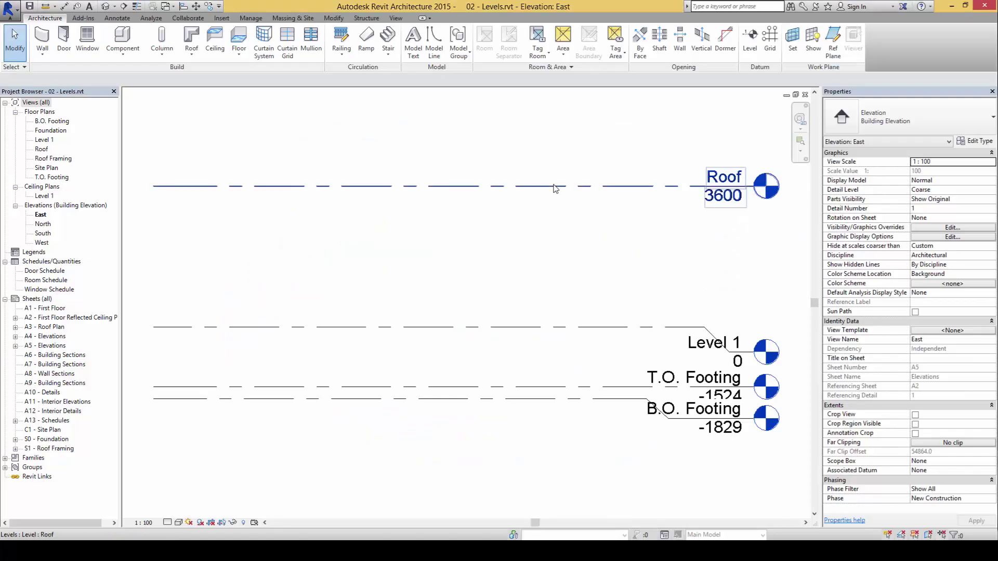
Step: Drag the Roof level down to elevation 2200, circling the new height
left_click(556, 186)
key("Escape")
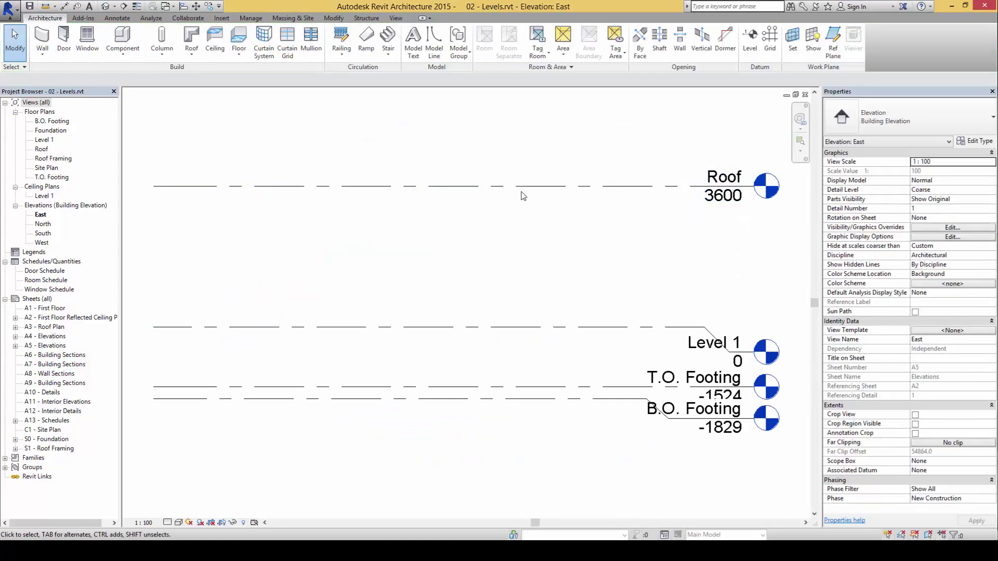
left_click(525, 194)
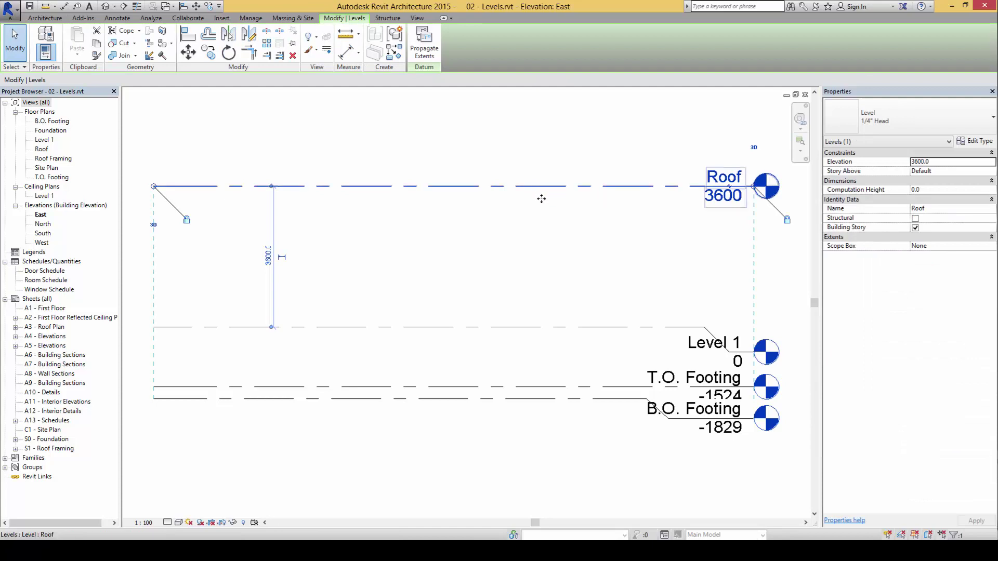
left_click_drag(542, 199, 545, 245)
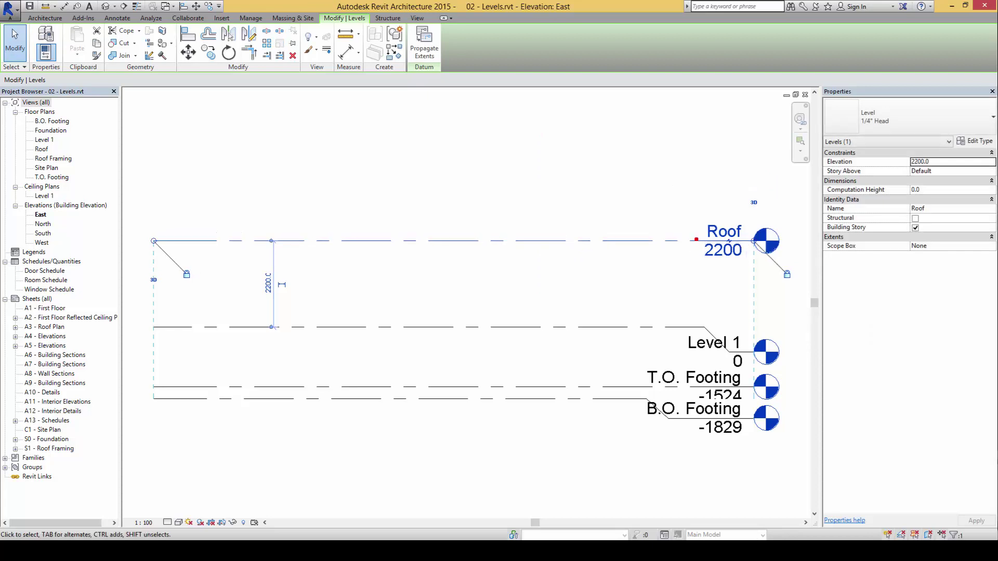
mouse_move(697, 238)
left_mouse_down()
mouse_move(730, 271)
mouse_move(753, 265)
mouse_move(750, 245)
mouse_move(702, 241)
left_mouse_up()
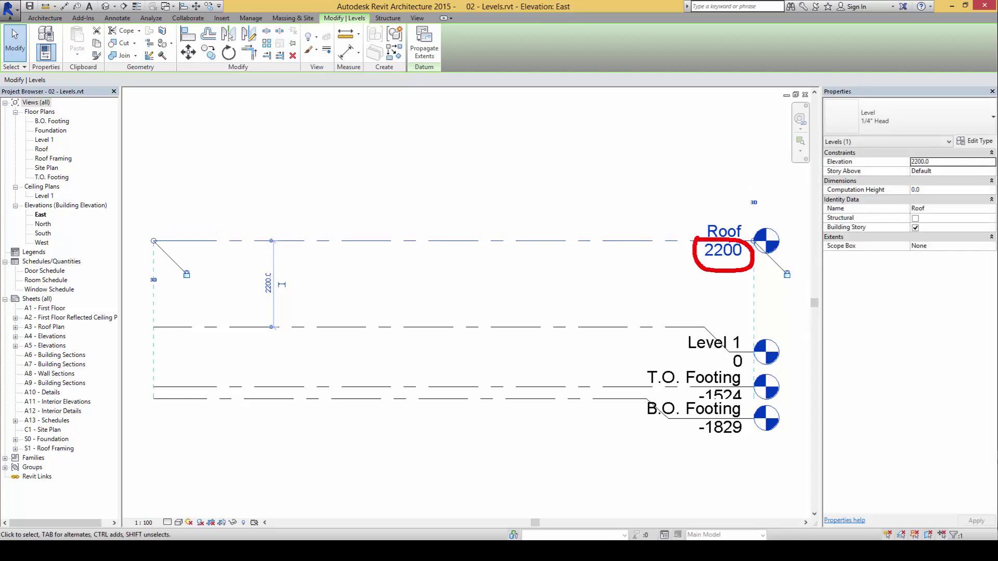
key("Escape")
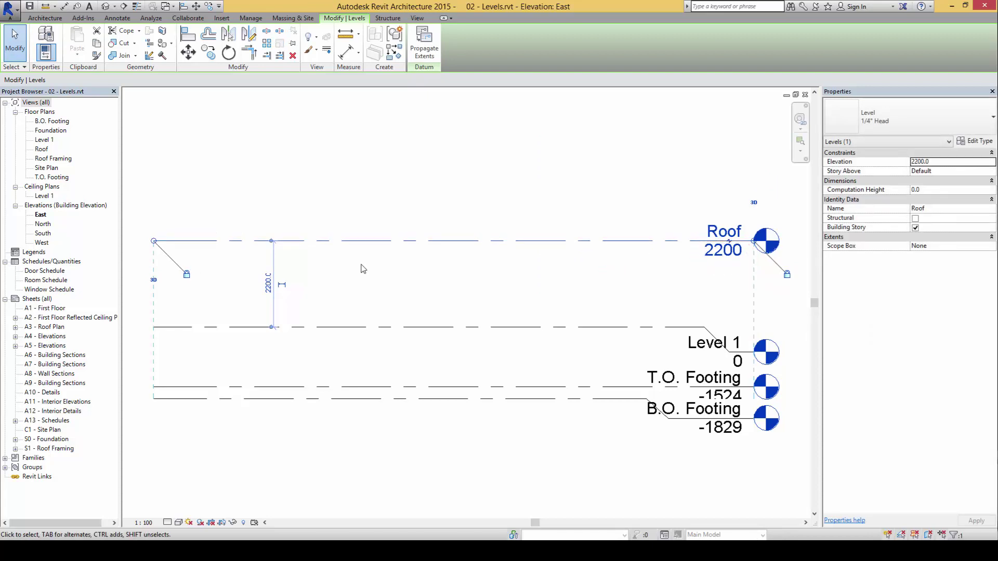
Step: Zoom the elevation to fit (ZF) and reselect the Roof level
key("z")
key("f")
left_click(395, 283)
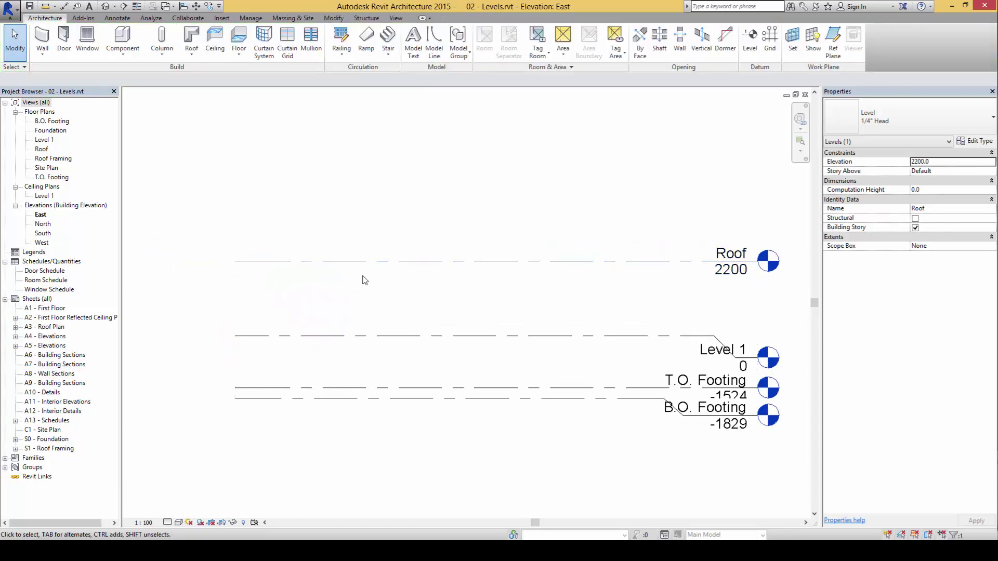
left_click(267, 261)
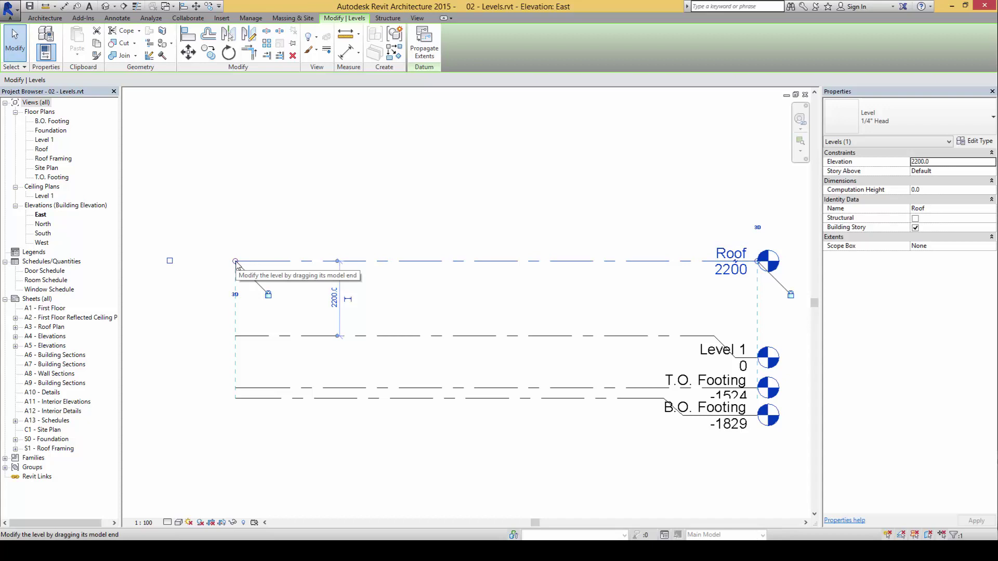
left_click_drag(235, 261, 188, 262)
left_click(307, 235)
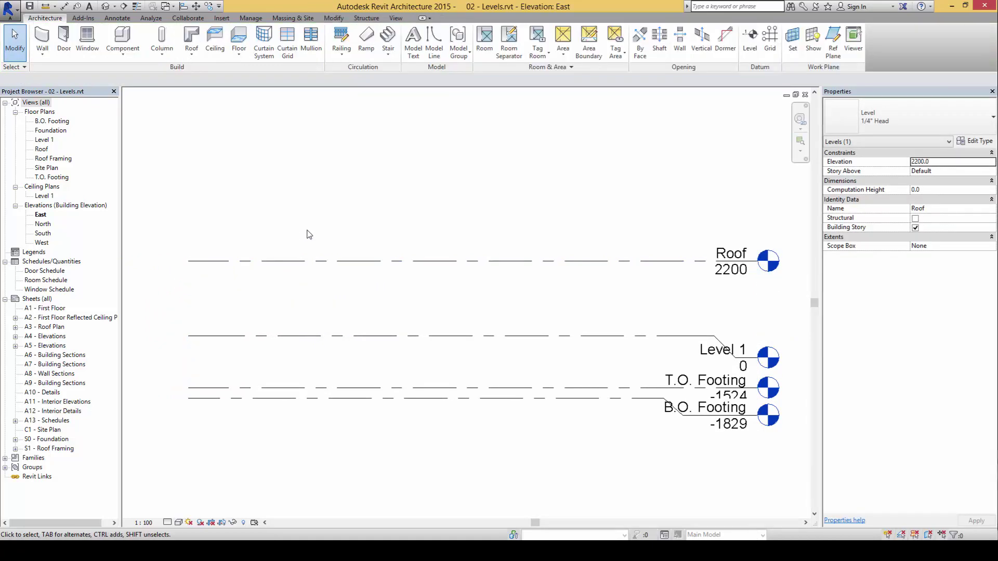
left_click(223, 262)
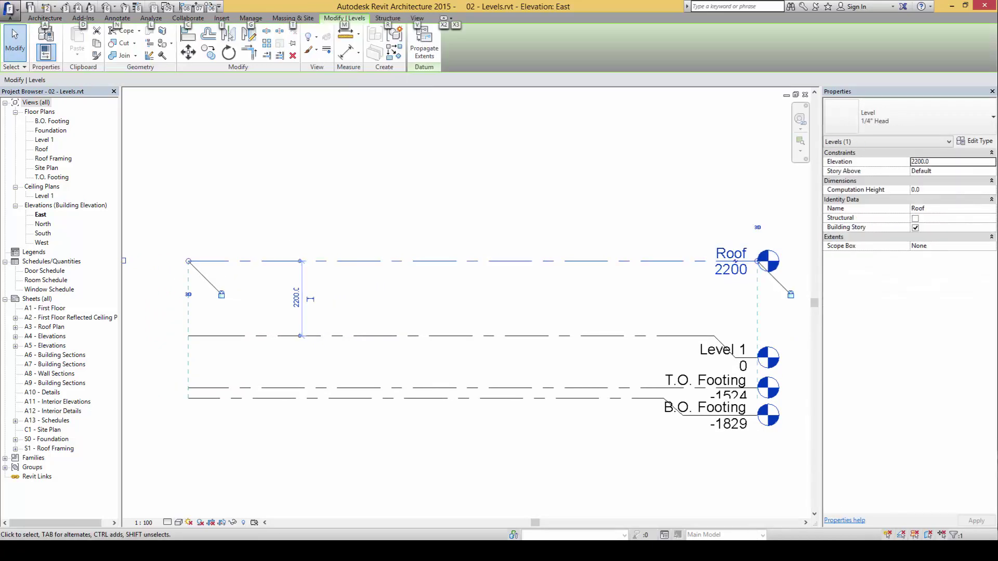
mouse_move(229, 284)
left_mouse_down()
mouse_move(206, 302)
mouse_move(225, 310)
mouse_move(230, 281)
left_mouse_up()
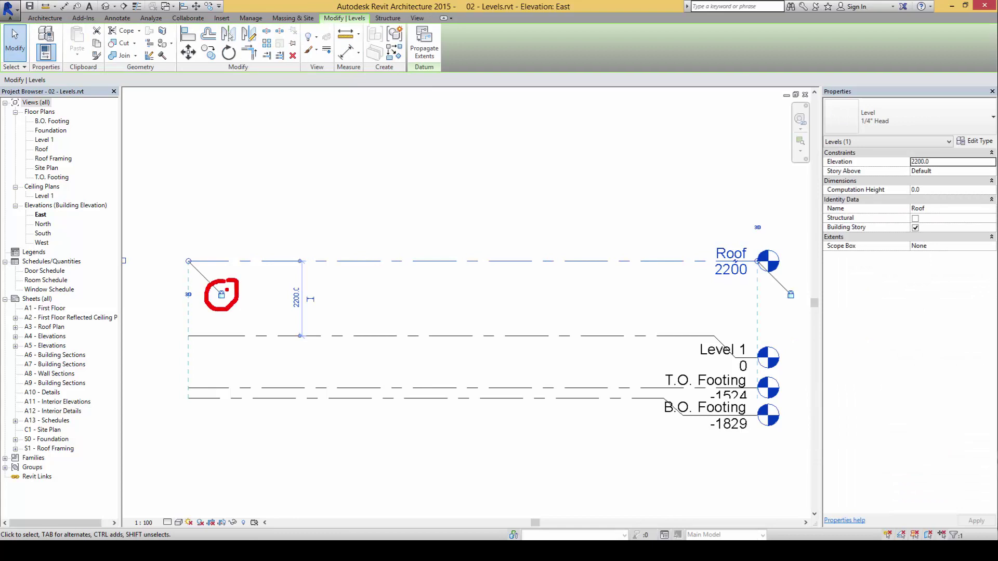
key("Escape")
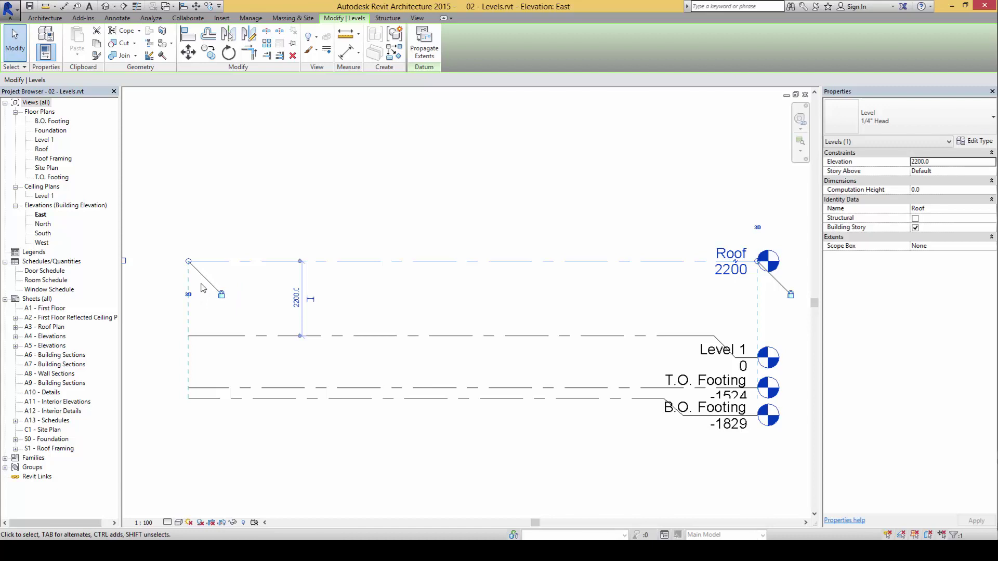
left_click_drag(188, 261, 185, 401)
key("Escape")
left_click_drag(189, 260, 147, 261)
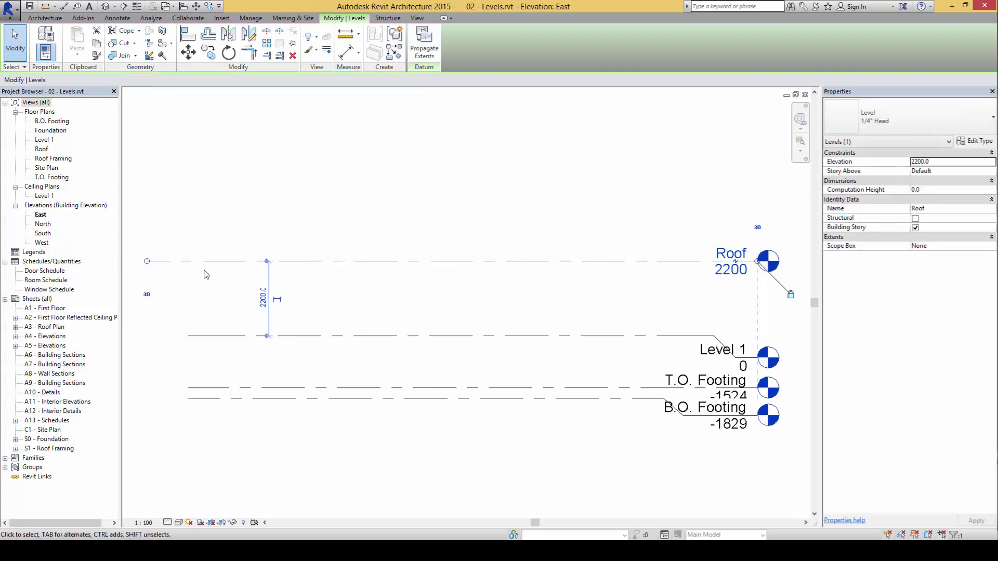
key("l")
key("l")
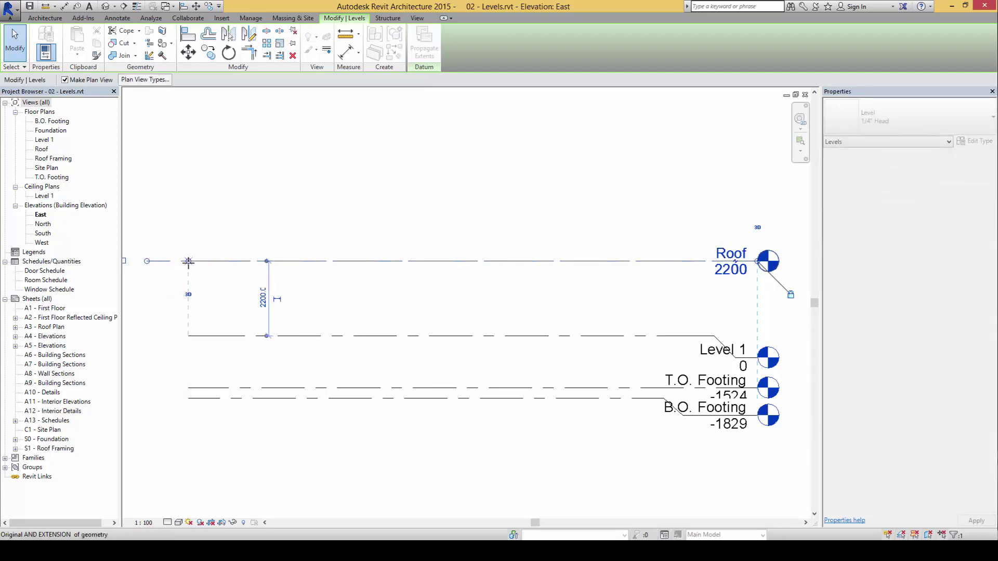
left_click(148, 261)
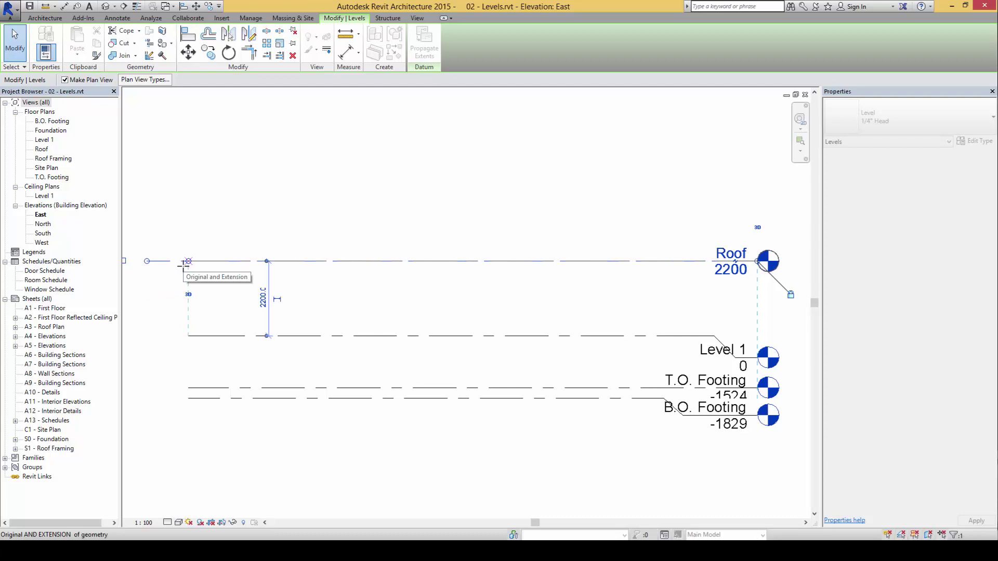
left_click(184, 261)
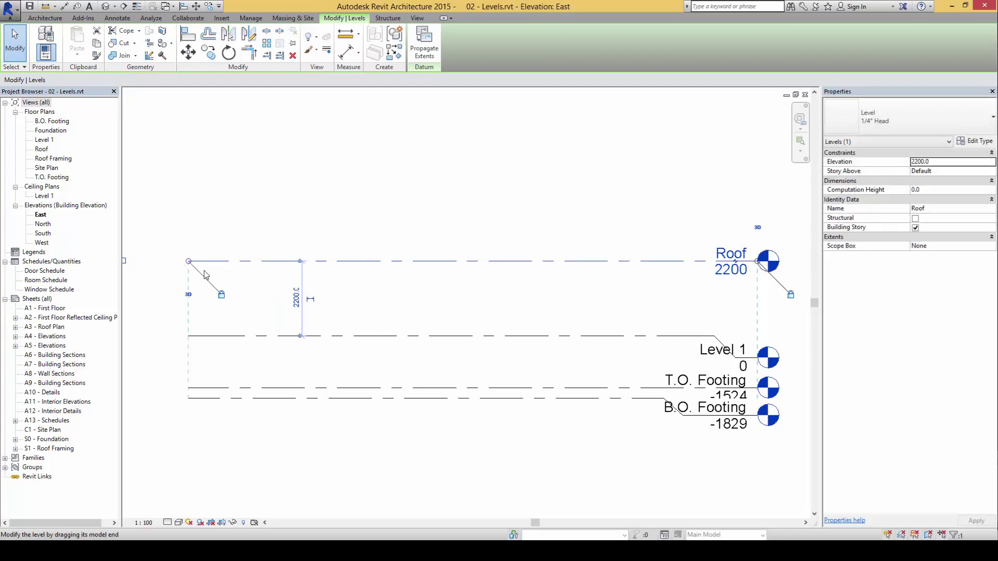
mouse_move(215, 281)
left_mouse_down()
mouse_move(225, 316)
mouse_move(217, 277)
left_mouse_up()
key("Escape")
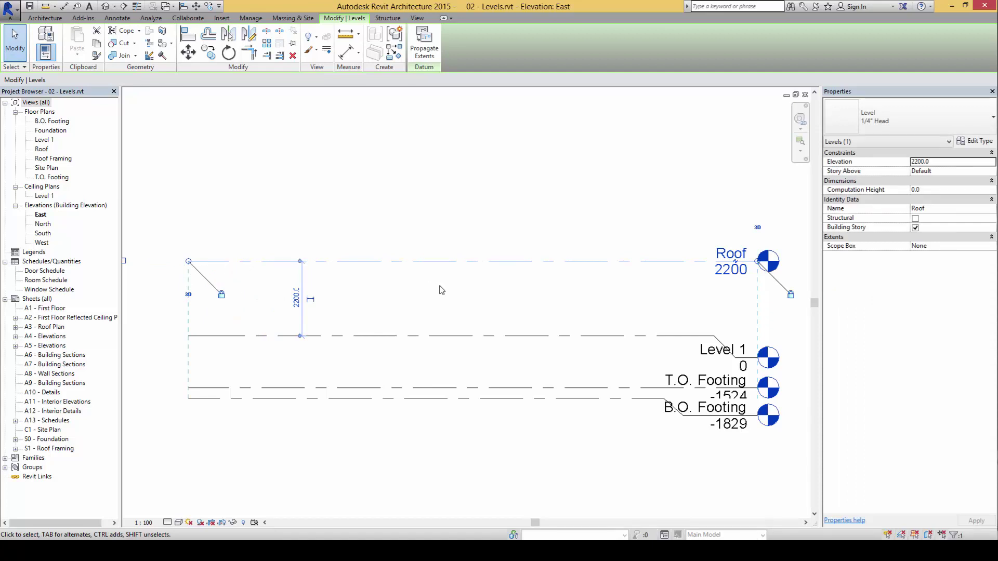
left_click(559, 307)
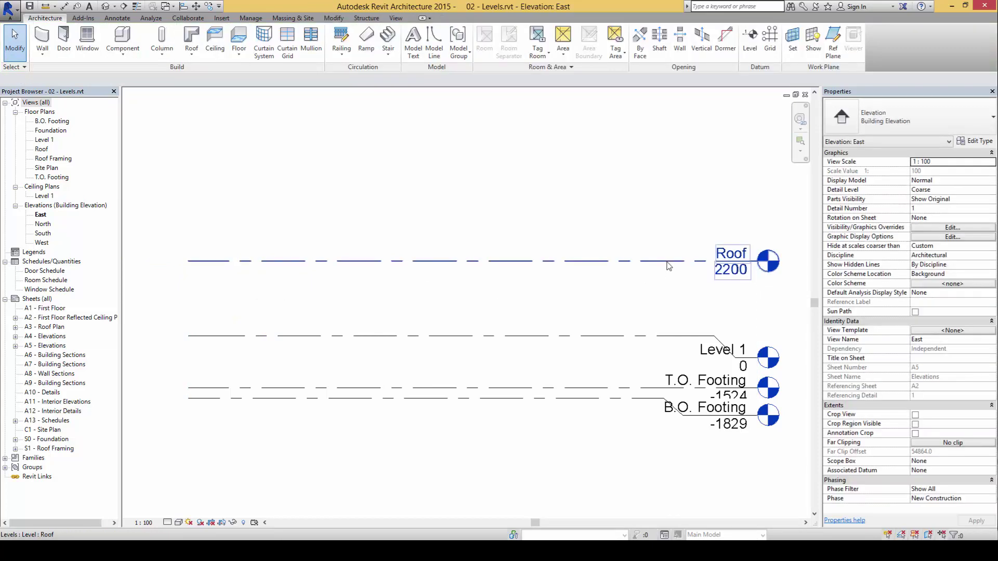
Step: Change the Roof level's elevation label from 2200 to 3600
left_click(729, 260)
left_click(682, 287)
left_click(682, 258)
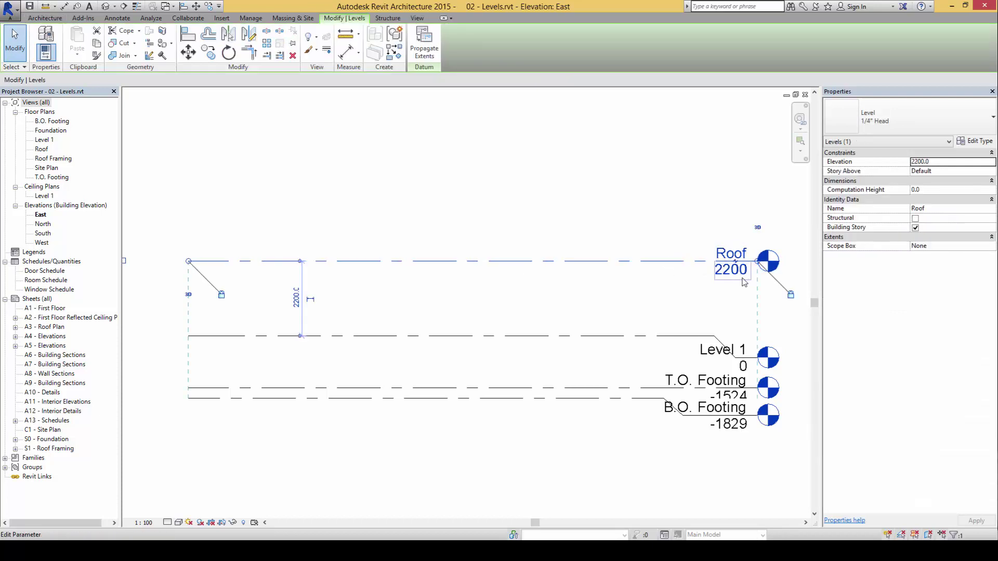
left_click(723, 271)
type("36")
key("Return")
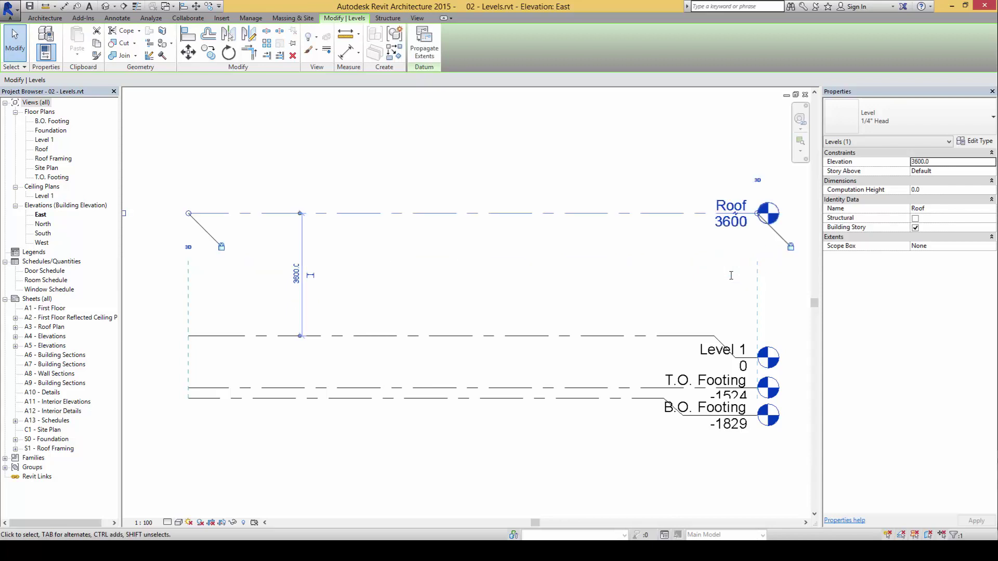
left_click(638, 275)
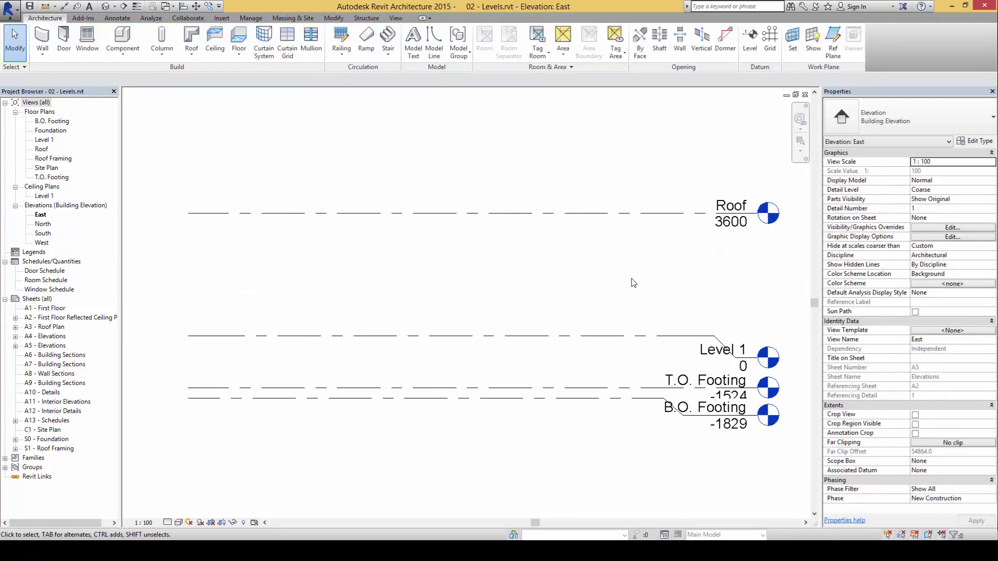
Step: Scroll through the lesson PDF, then return to the Revit model
key("alt+Tab")
scroll(616, 347, "down", 1)
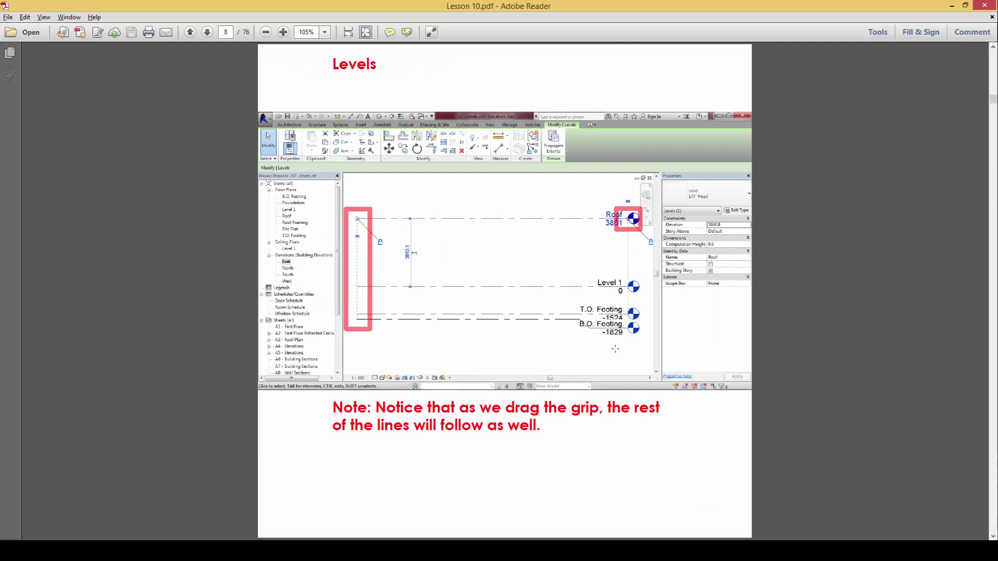
scroll(615, 348, "down", 1)
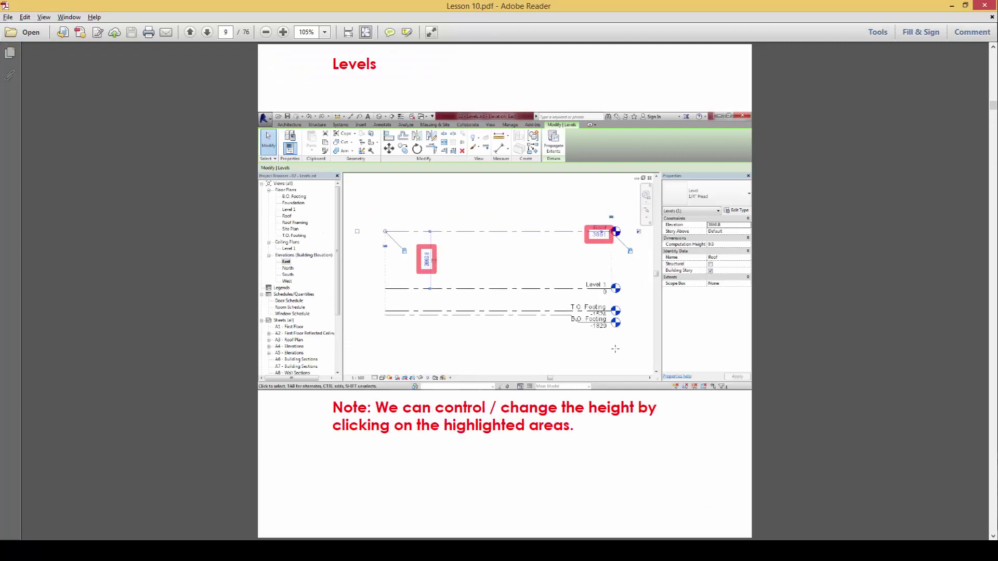
scroll(615, 349, "down", 1)
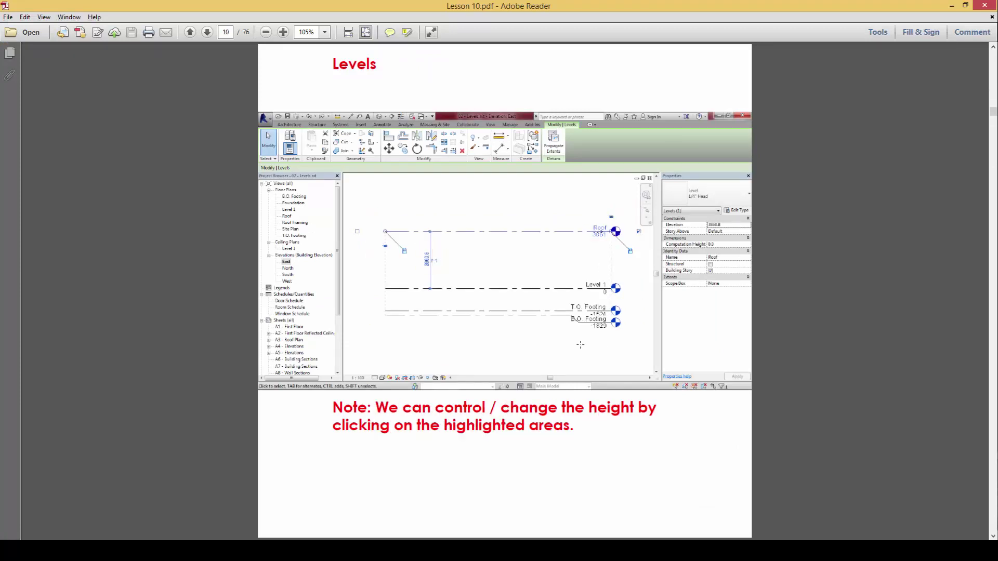
key("alt+Tab")
left_click(531, 225)
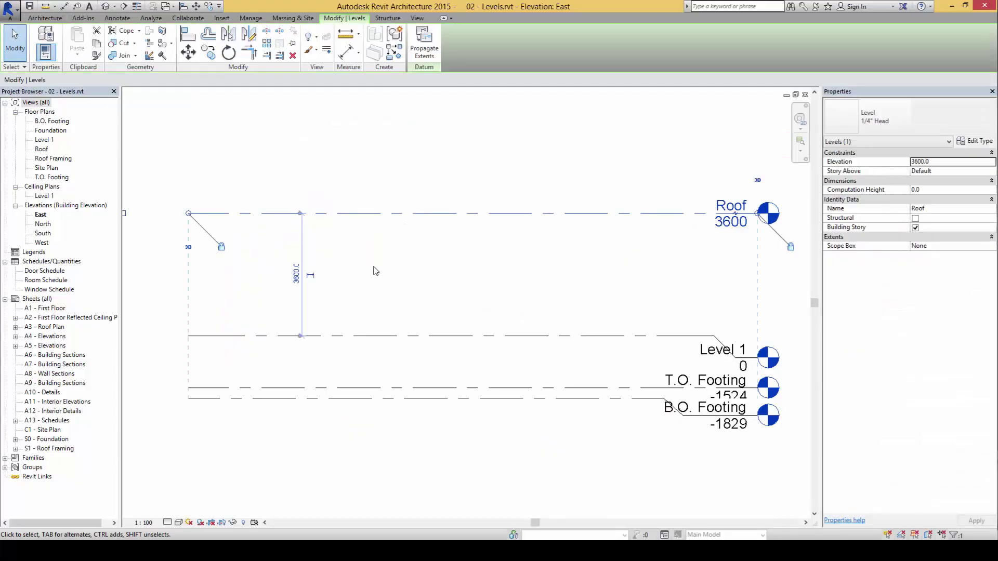
key("d")
key("i")
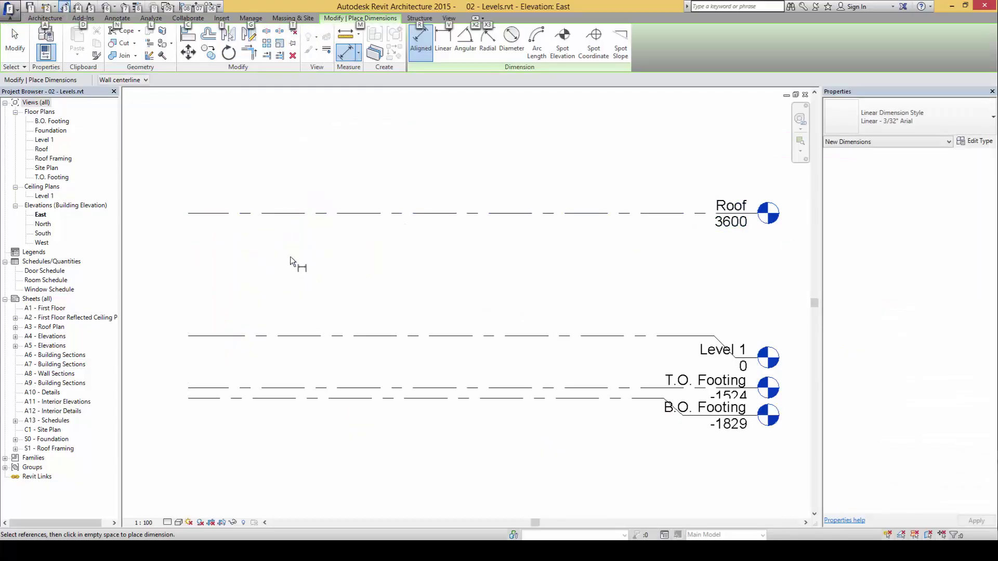
left_click(345, 213)
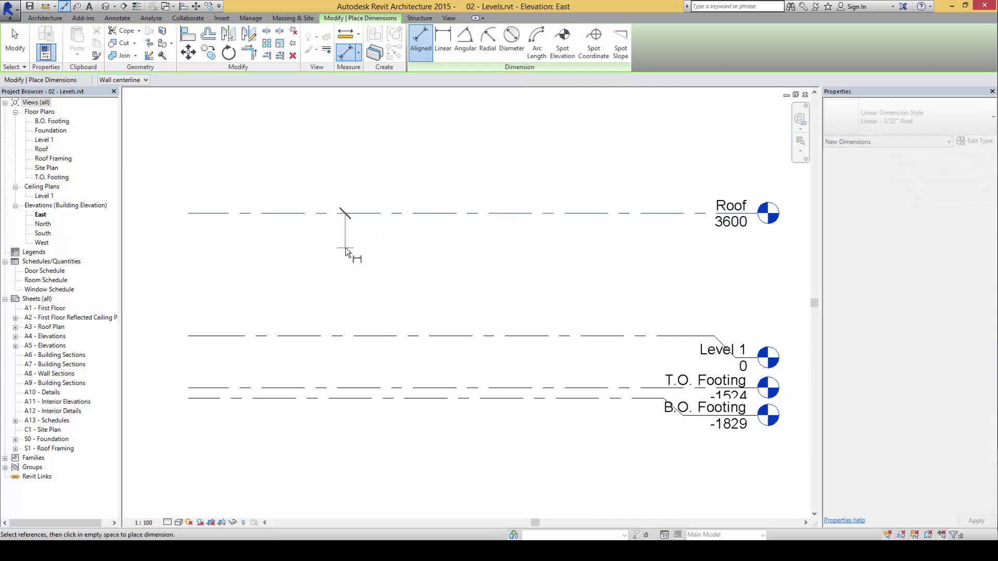
key("Escape")
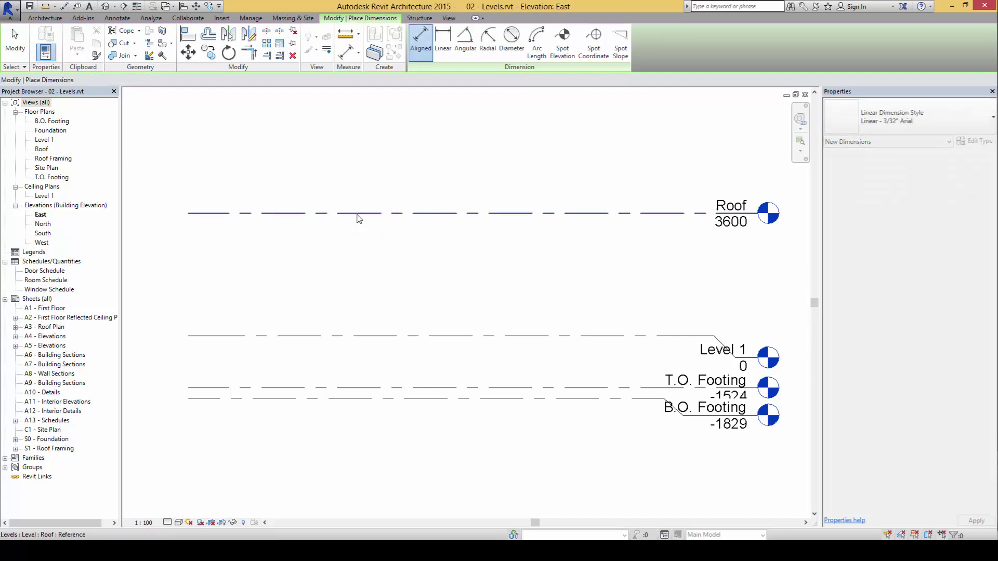
key("Escape")
left_click(358, 214)
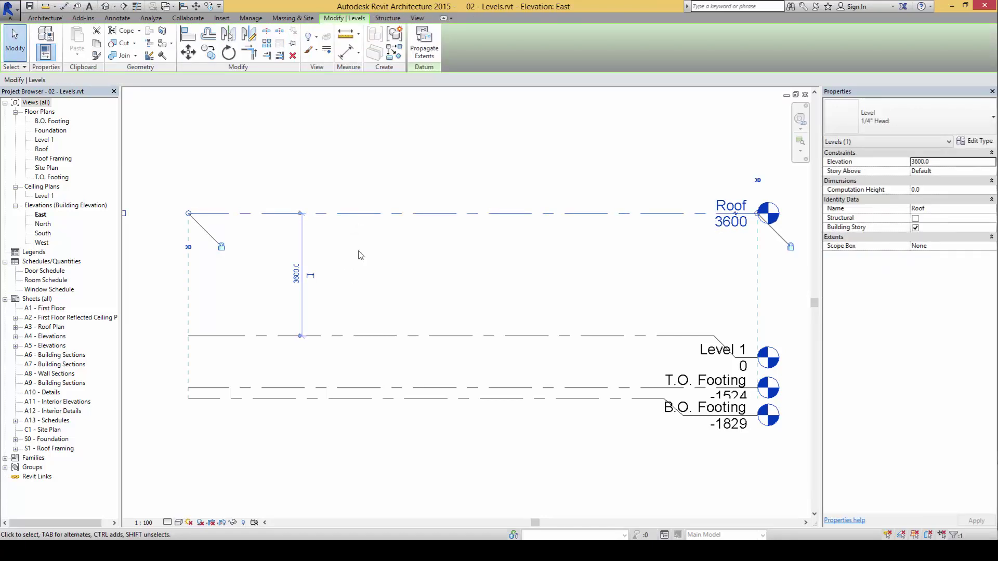
mouse_move(295, 250)
left_mouse_down()
mouse_move(284, 294)
mouse_move(315, 296)
mouse_move(321, 269)
mouse_move(288, 248)
left_mouse_up()
mouse_move(702, 208)
left_mouse_down()
mouse_move(717, 237)
mouse_move(763, 237)
mouse_move(741, 210)
mouse_move(710, 210)
left_mouse_up()
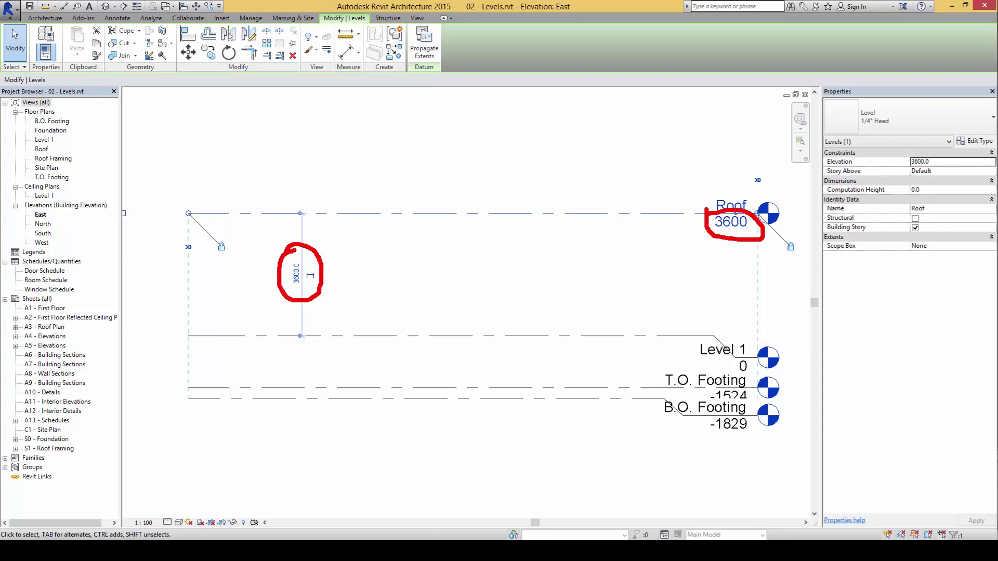
key("Escape")
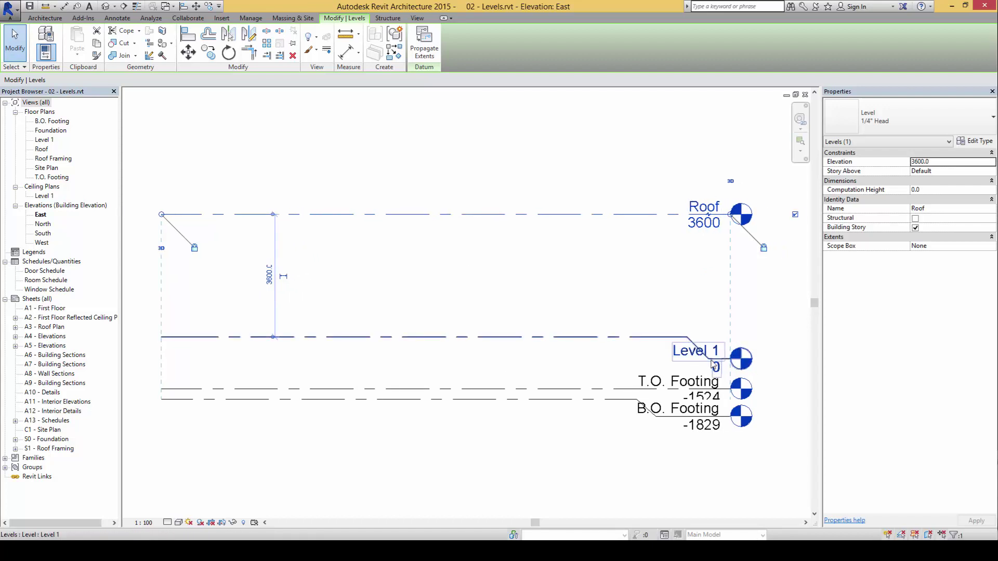
mouse_move(716, 342)
left_mouse_down()
mouse_move(706, 358)
mouse_move(718, 379)
mouse_move(715, 346)
left_mouse_up()
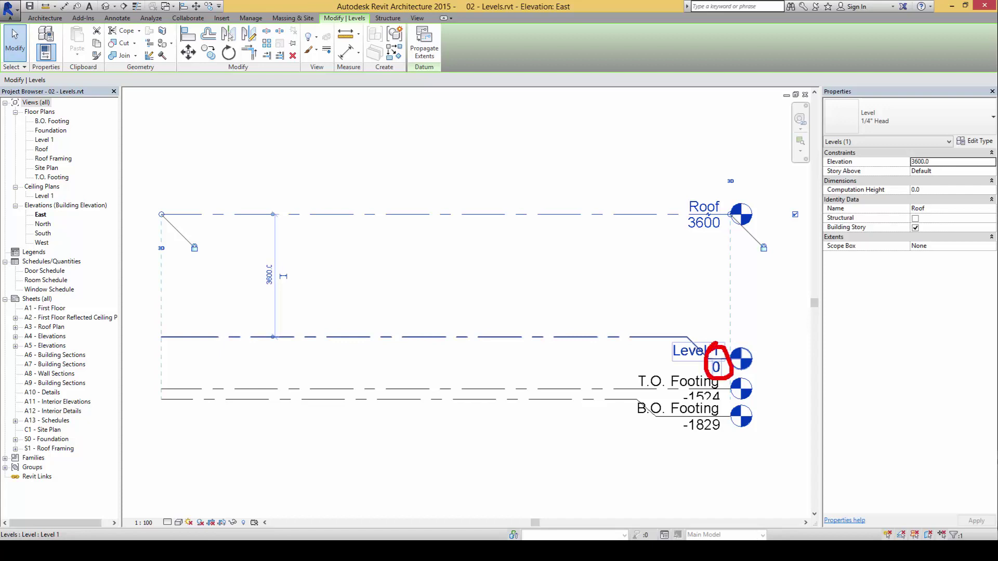
left_click(572, 317)
scroll(652, 297, "down", 2)
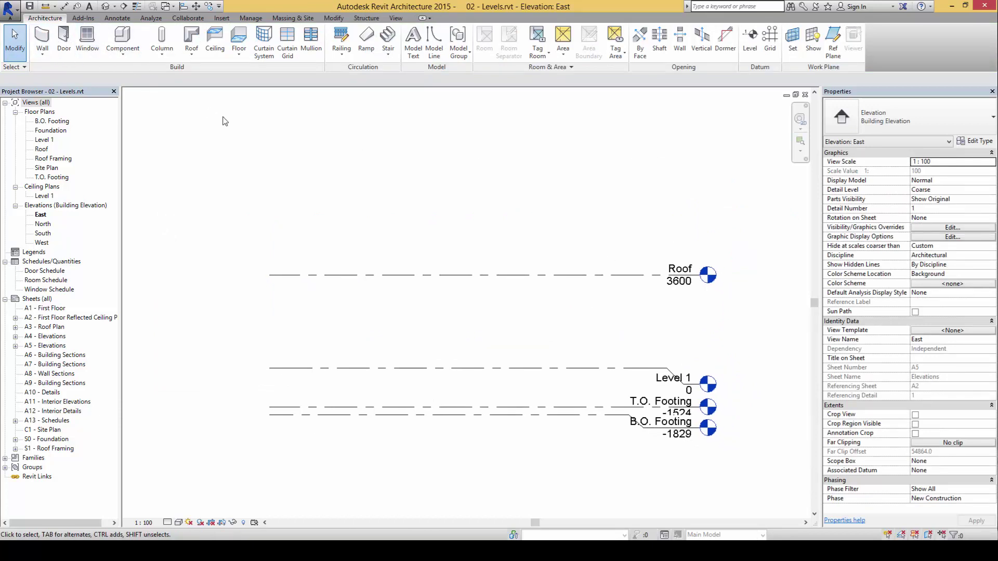
Step: Draw a new Level 3 line at 5500, from above the Roof's right end leftward
left_click(752, 48)
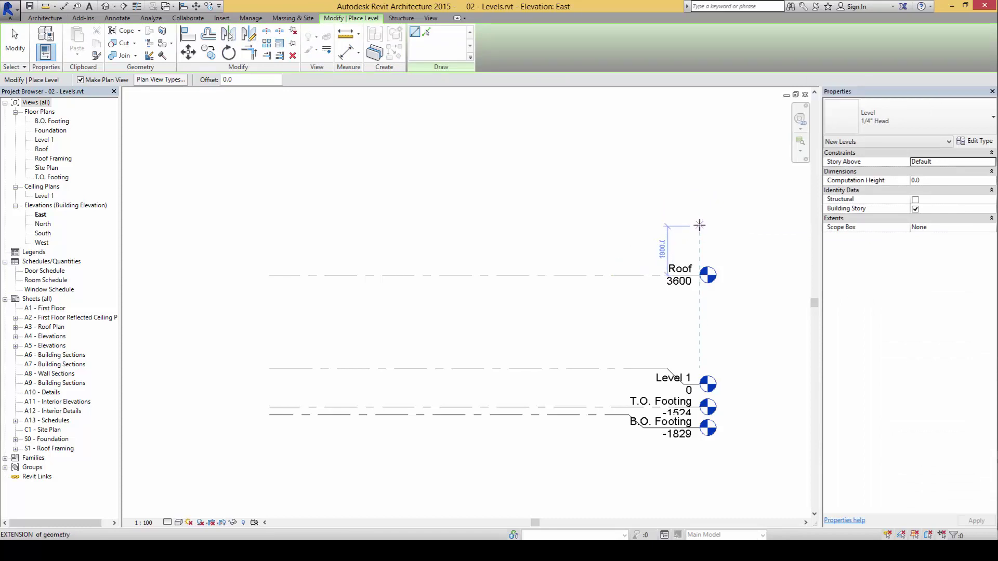
left_click(701, 229)
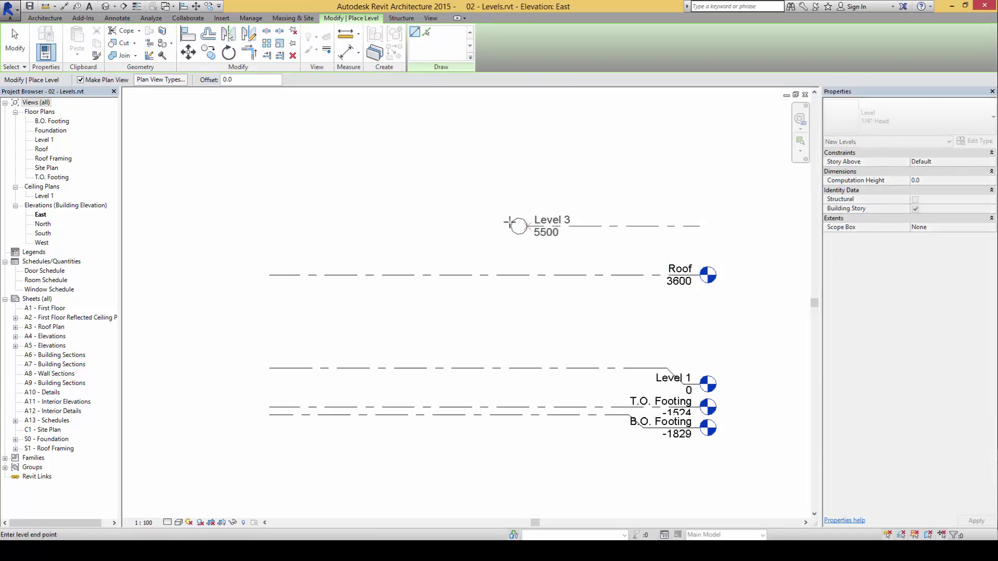
left_click(259, 220)
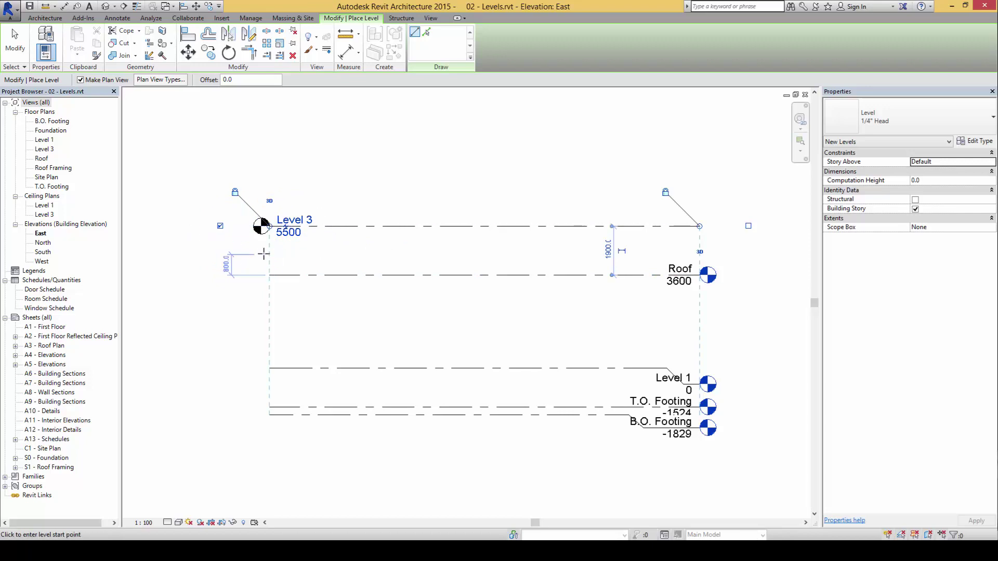
key("Escape")
key("Escape")
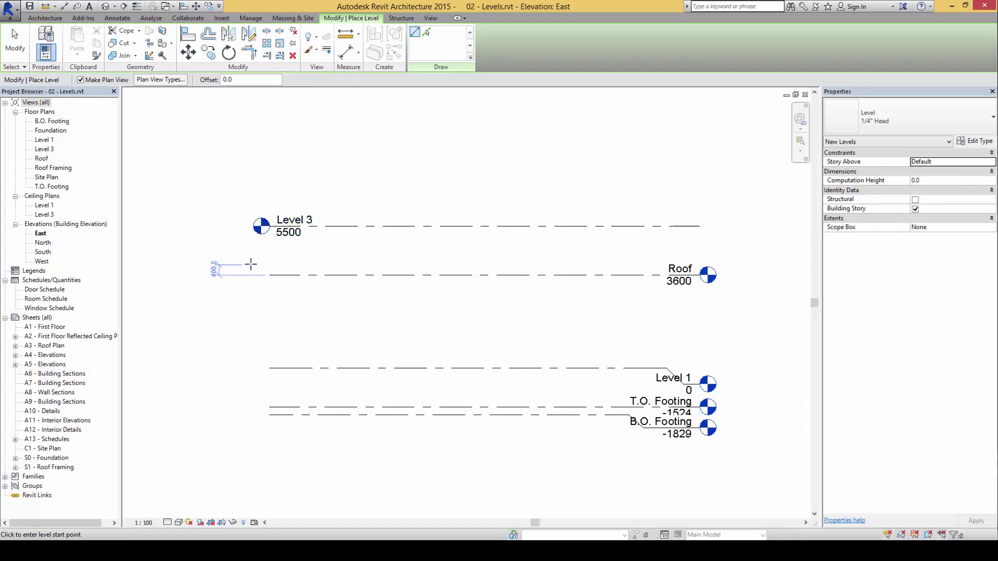
Step: Move Level 3's head bubble from the left end of its line to the right end
left_click(374, 228)
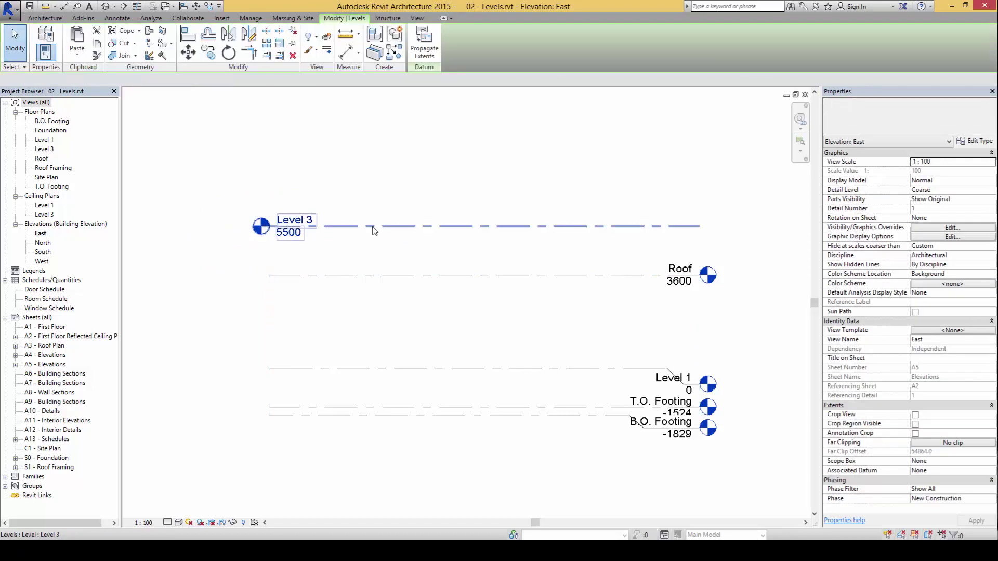
scroll(375, 230, "up", 1)
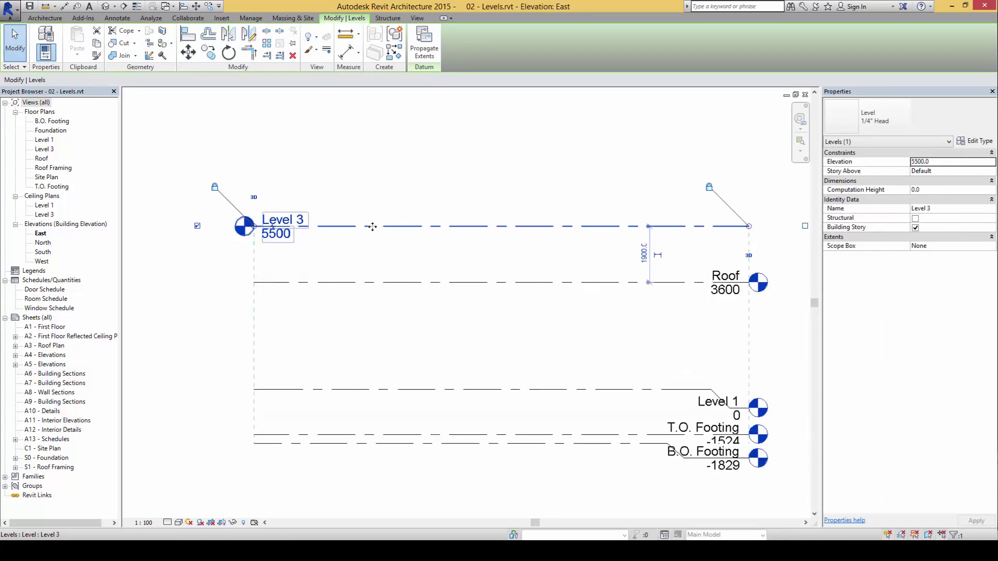
middle_click_drag(372, 227, 361, 249)
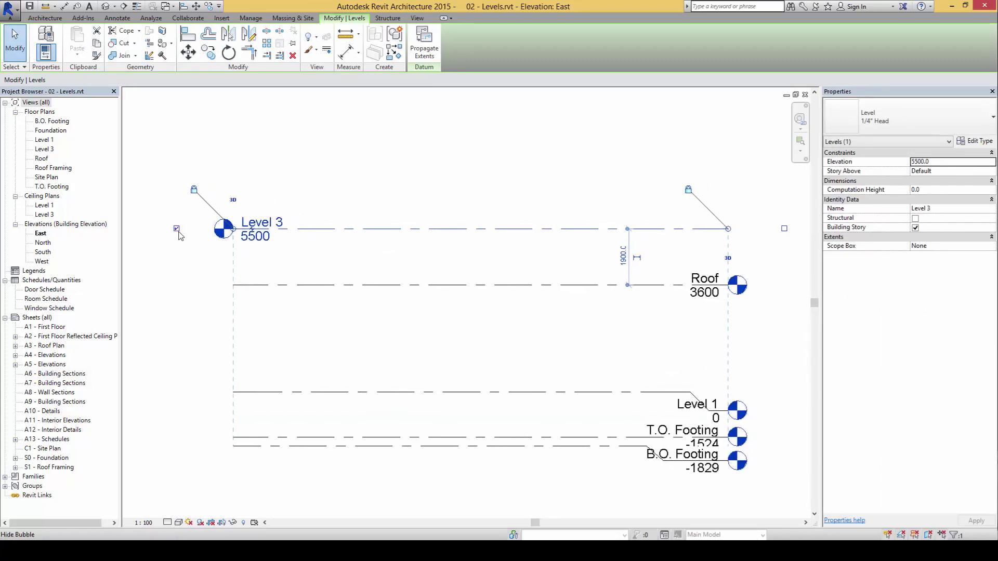
left_click(177, 230)
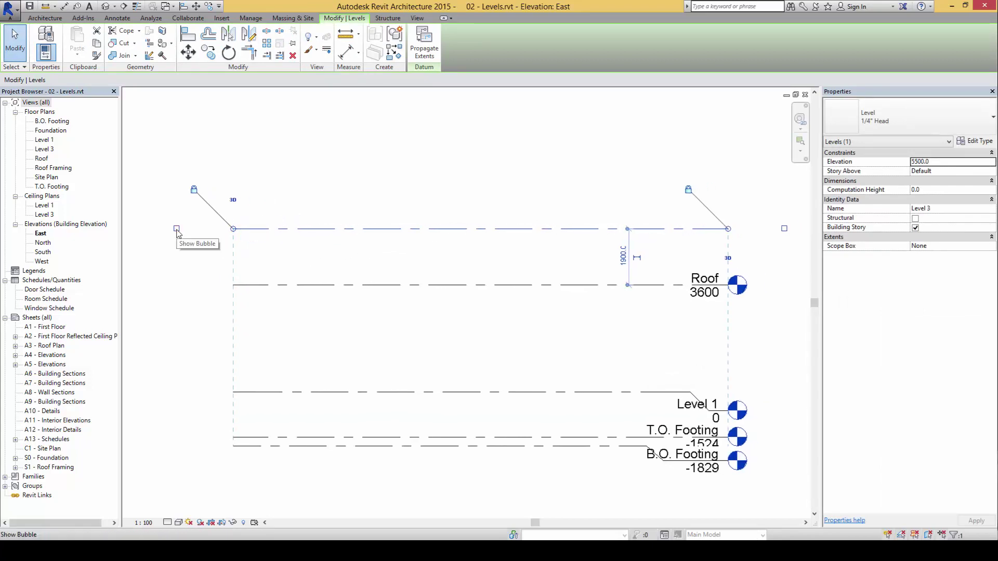
left_click(785, 229)
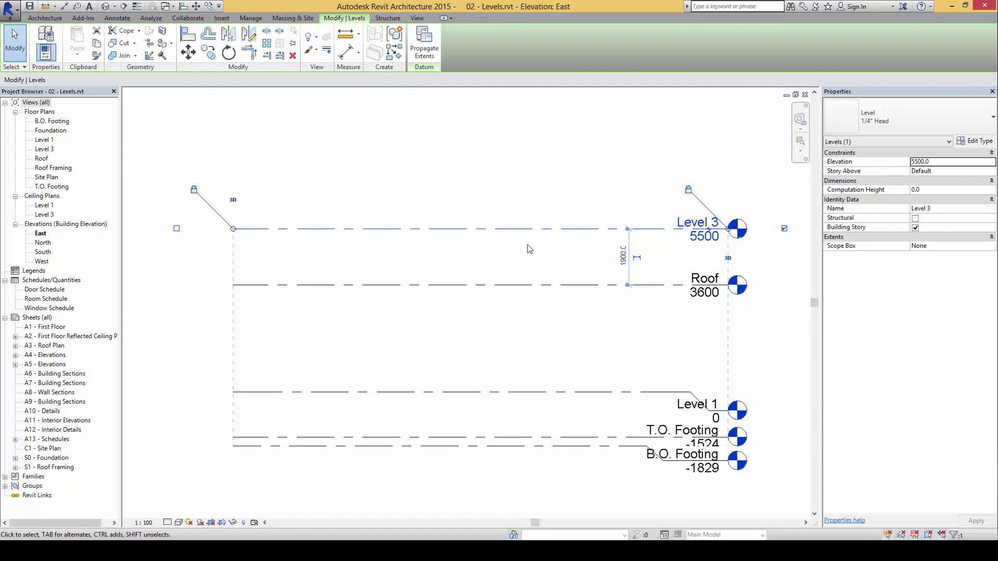
scroll(551, 250, "up", 3)
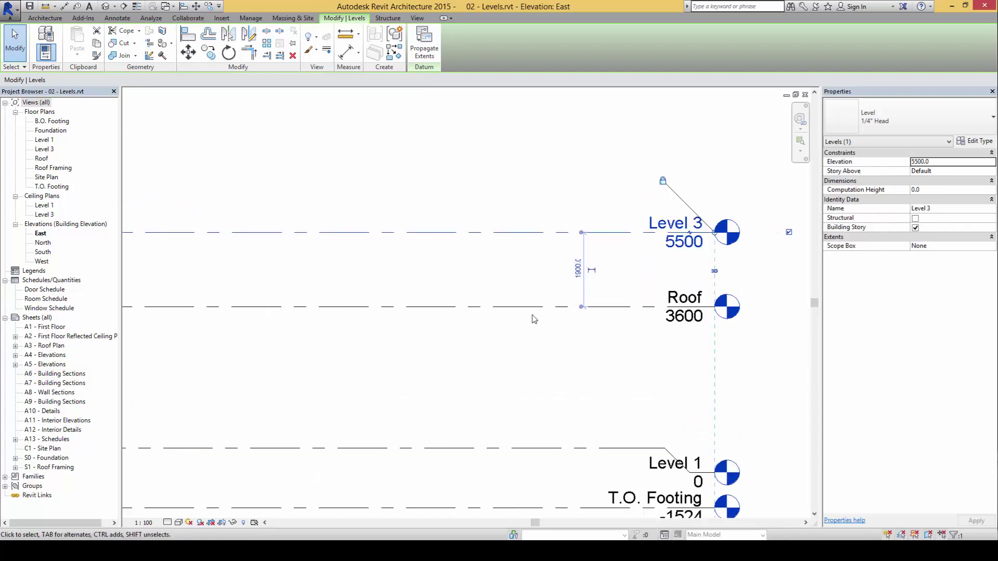
mouse_move(565, 206)
left_mouse_down()
mouse_move(555, 228)
mouse_move(571, 320)
mouse_move(607, 336)
mouse_move(614, 275)
mouse_move(601, 233)
mouse_move(571, 211)
left_mouse_up()
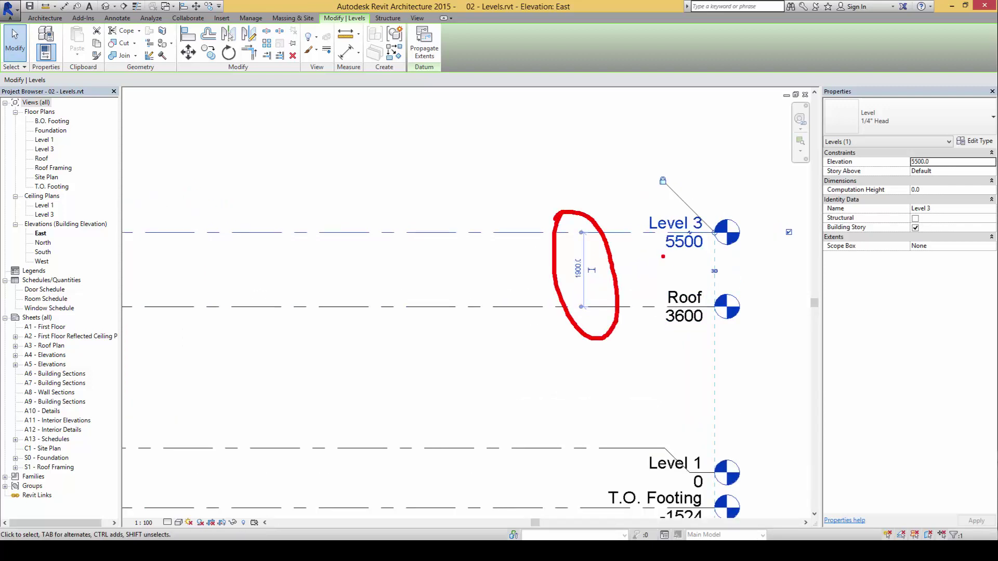
mouse_move(657, 243)
left_mouse_down()
mouse_move(647, 310)
mouse_move(675, 455)
left_mouse_up()
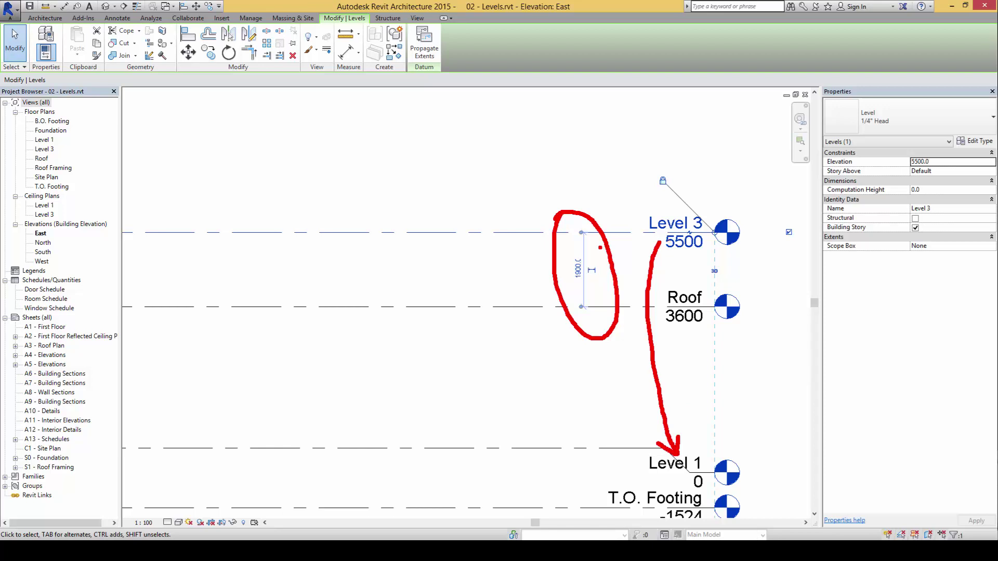
left_click_drag(654, 245, 662, 302)
key("Escape")
left_click(585, 267)
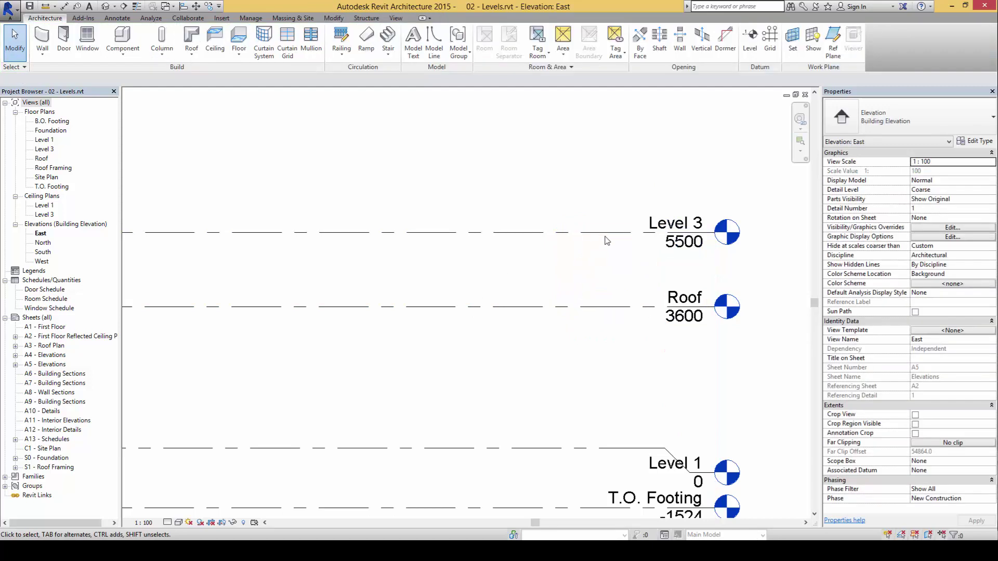
left_click(606, 235)
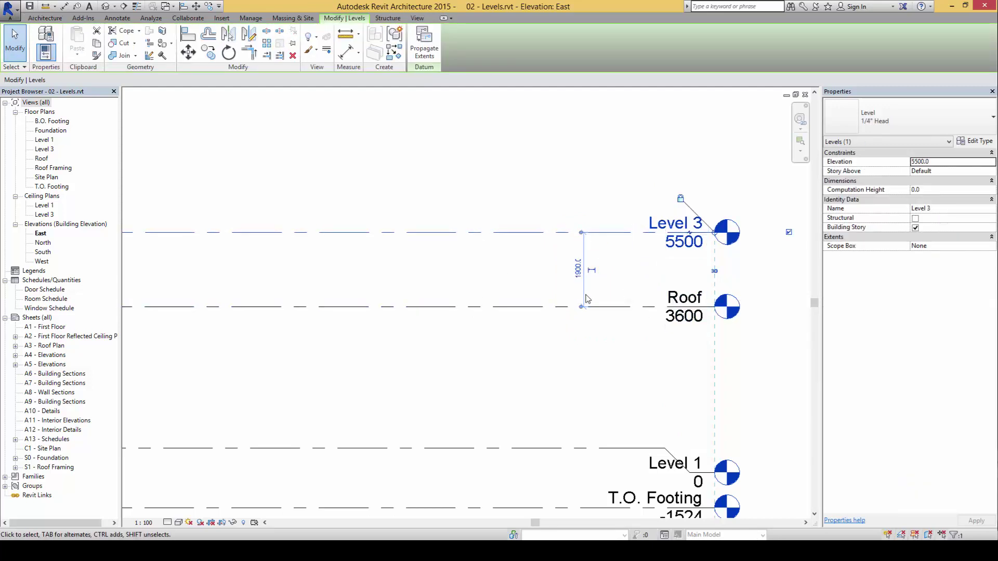
mouse_move(561, 262)
left_mouse_down()
mouse_move(592, 299)
mouse_move(610, 269)
mouse_move(578, 246)
mouse_move(558, 252)
left_mouse_up()
Step: Change Level 3's spacing above the Roof from 1900 to 3600
left_click(577, 268)
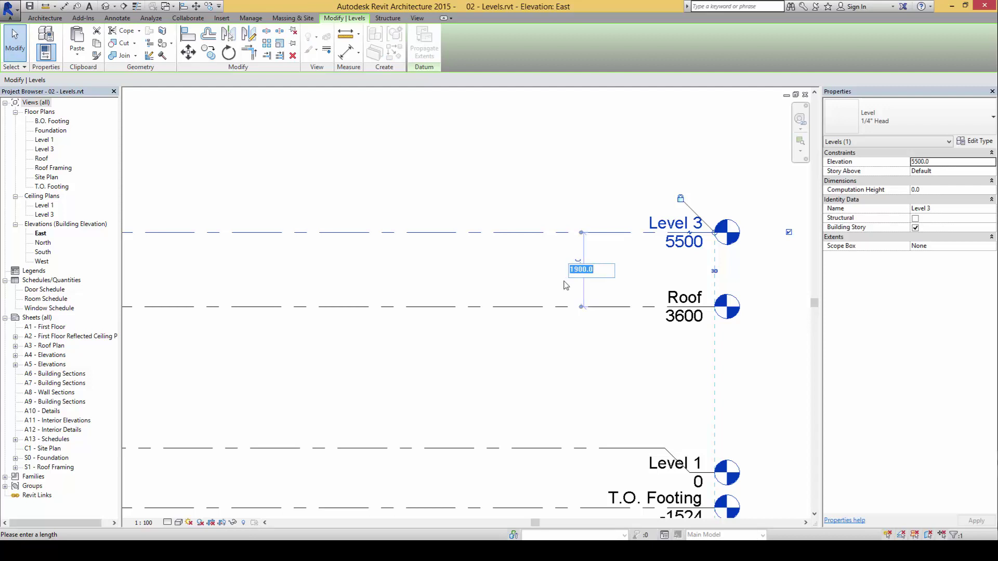
type("3600")
key("Return")
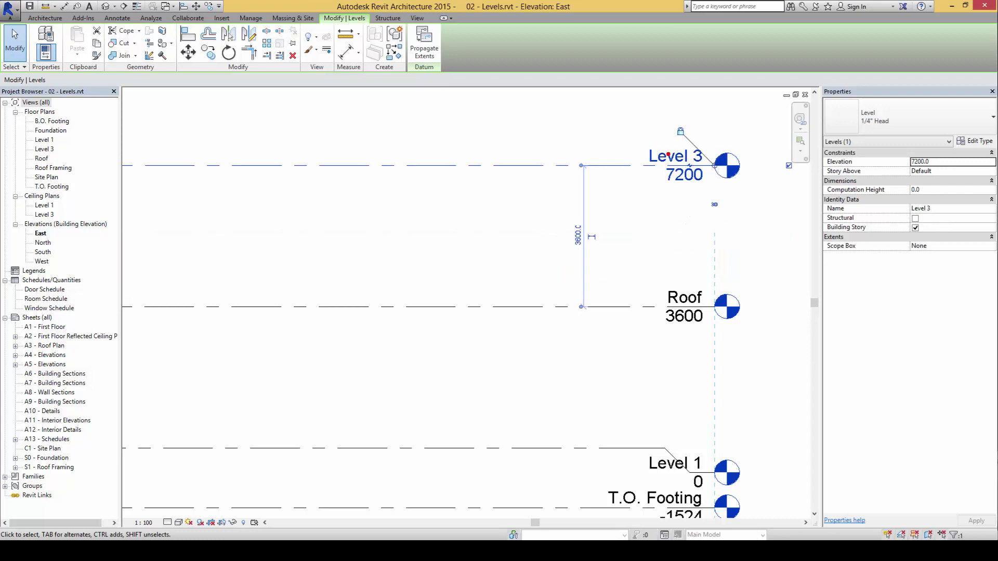
Step: Annotate the new 7200 elevation and 3600 dimension on screen, then clear the marks
mouse_move(669, 155)
left_mouse_down()
mouse_move(648, 170)
mouse_move(666, 196)
mouse_move(715, 186)
mouse_move(708, 162)
mouse_move(673, 156)
left_mouse_up()
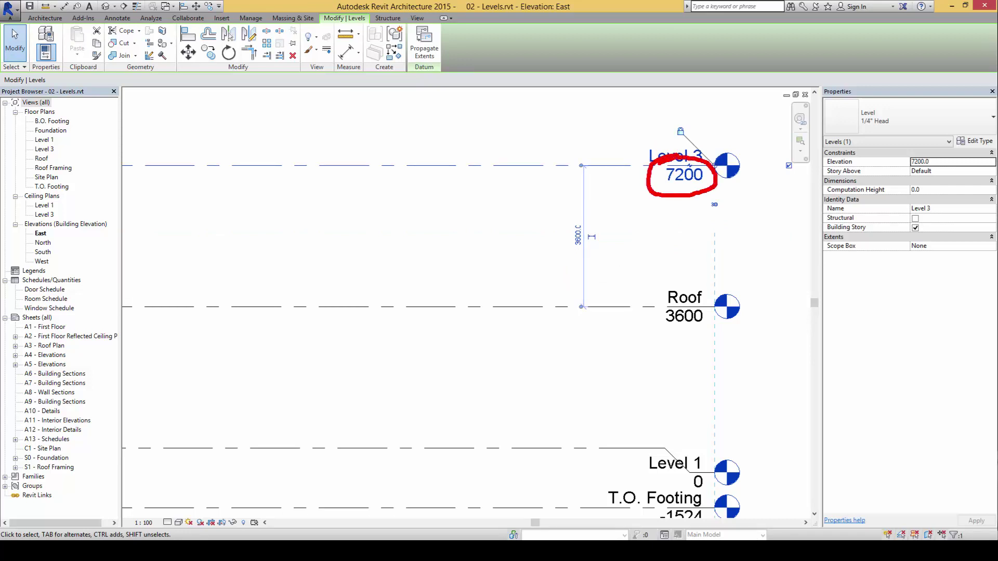
key("e")
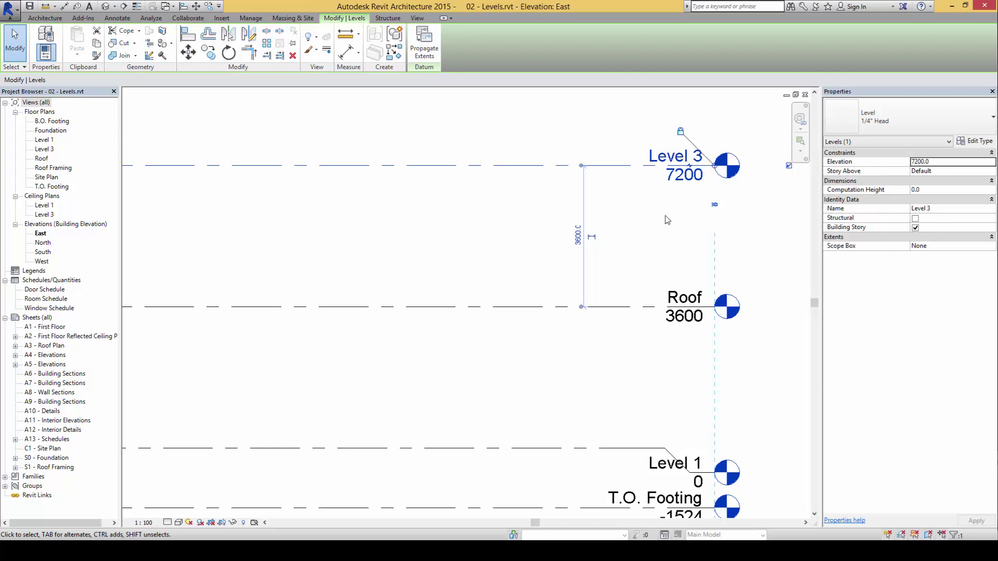
mouse_move(573, 216)
left_mouse_down()
mouse_move(583, 278)
mouse_move(617, 241)
mouse_move(577, 214)
mouse_move(556, 217)
left_mouse_up()
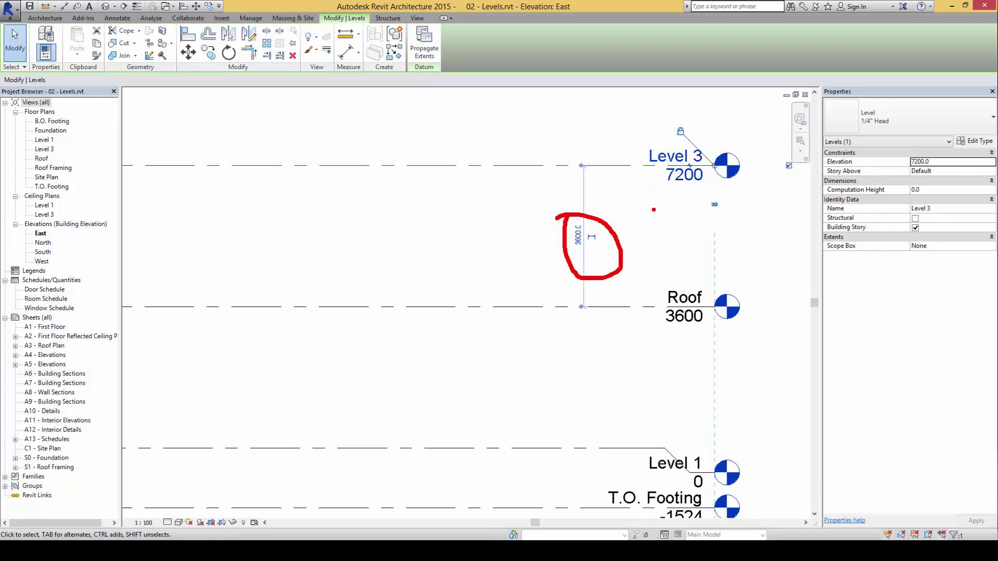
mouse_move(665, 177)
left_mouse_down()
mouse_move(647, 259)
mouse_move(669, 452)
left_mouse_up()
left_click_drag(652, 170, 660, 199)
key("Escape")
scroll(555, 306, "down", 2)
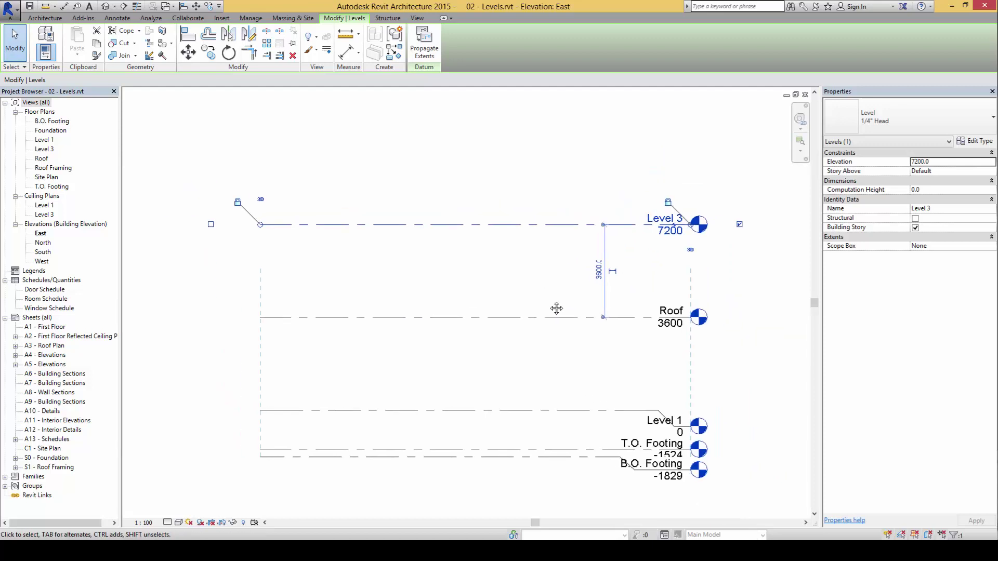
Step: Rename Level 3 to 'Upper Roof' and rename its matching plan views too
left_click(525, 305)
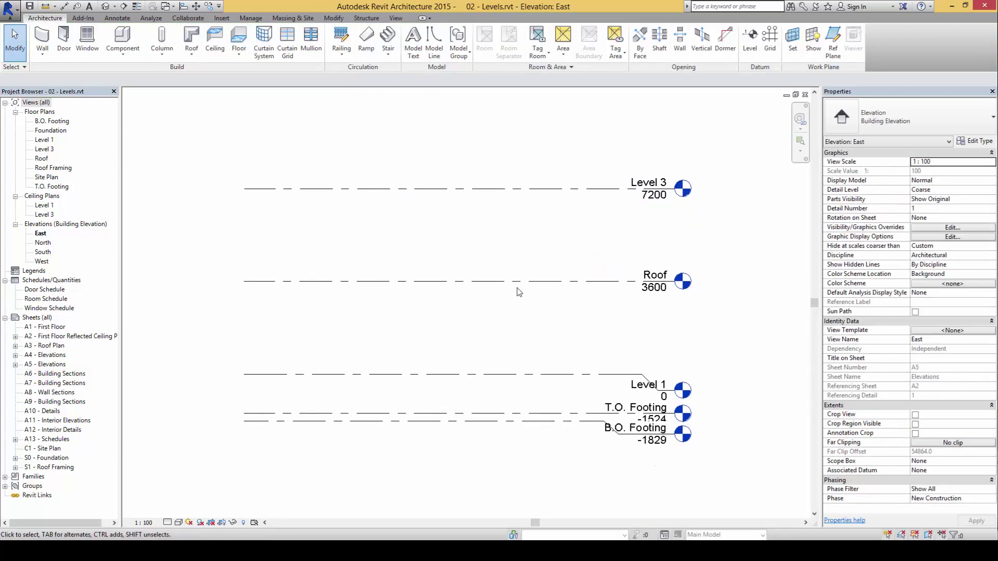
left_click(640, 187)
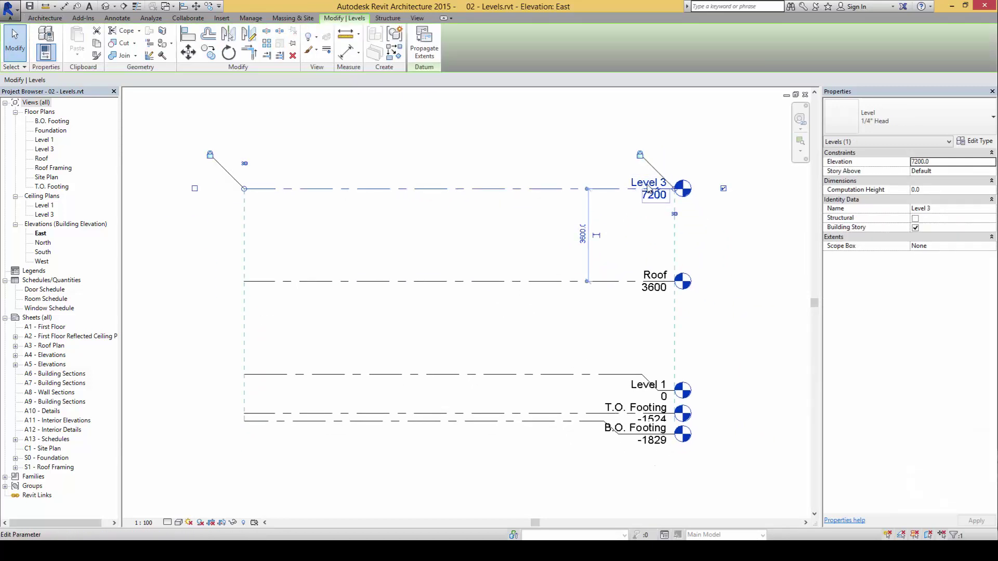
left_click(646, 182)
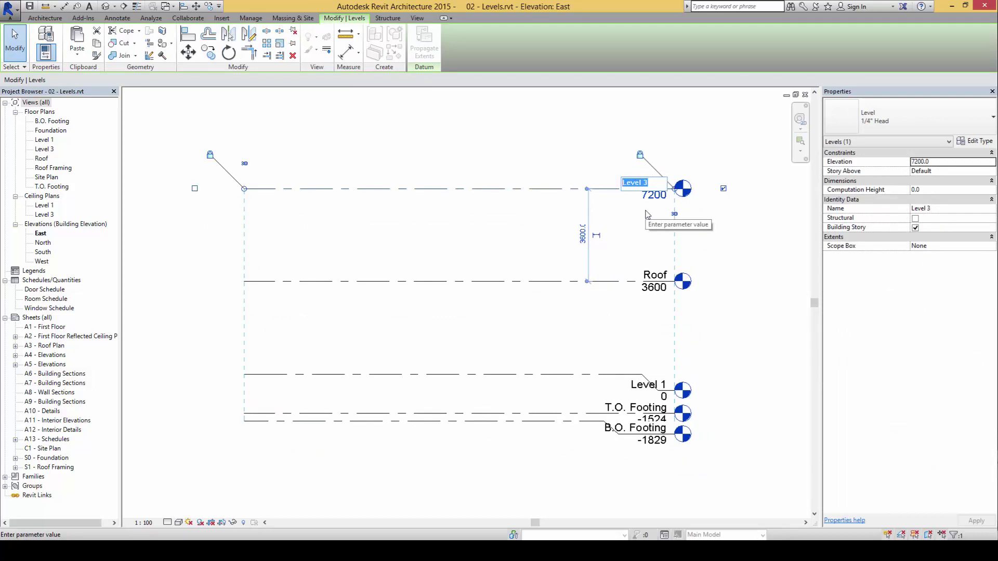
type("Upper Roof")
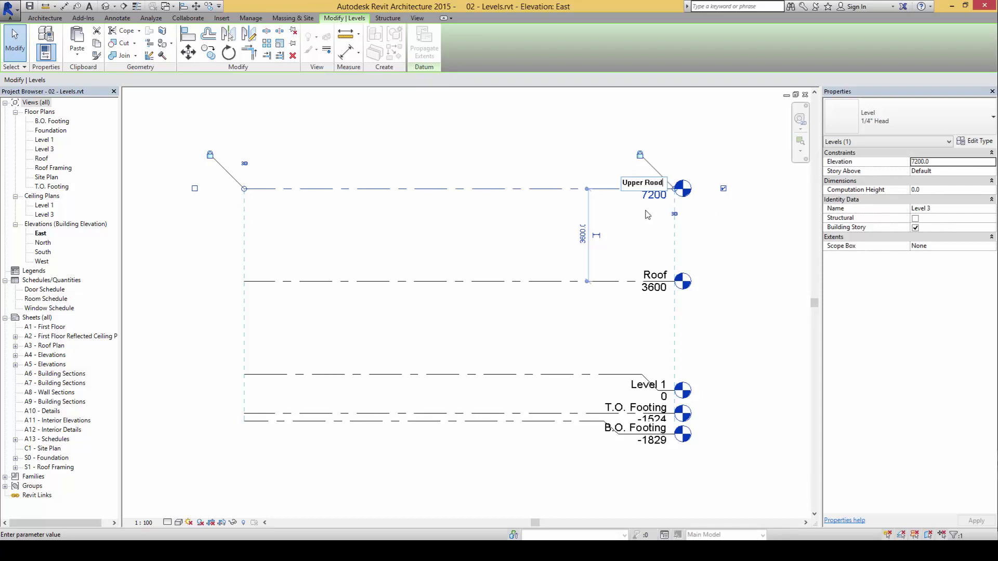
key("Return")
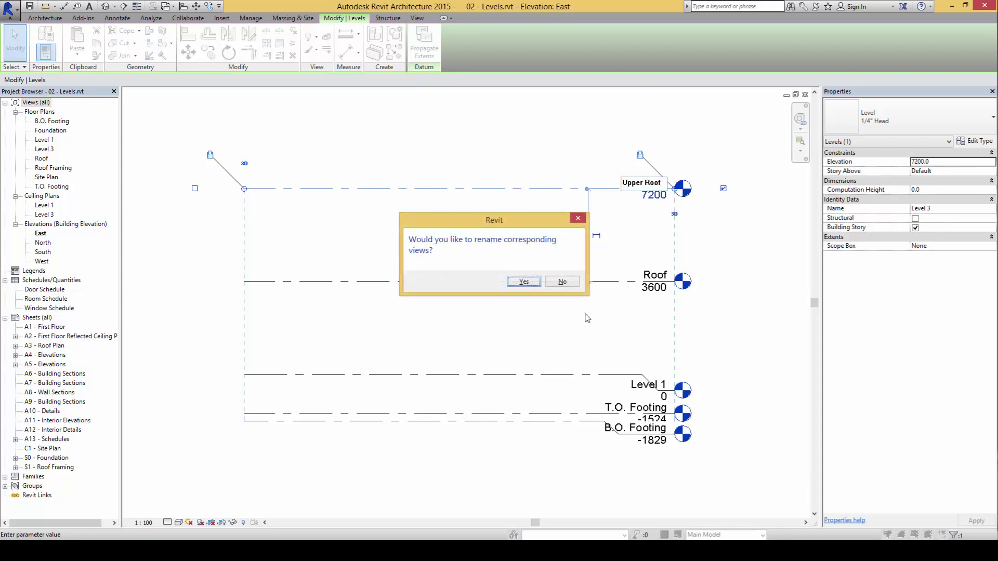
left_click(524, 282)
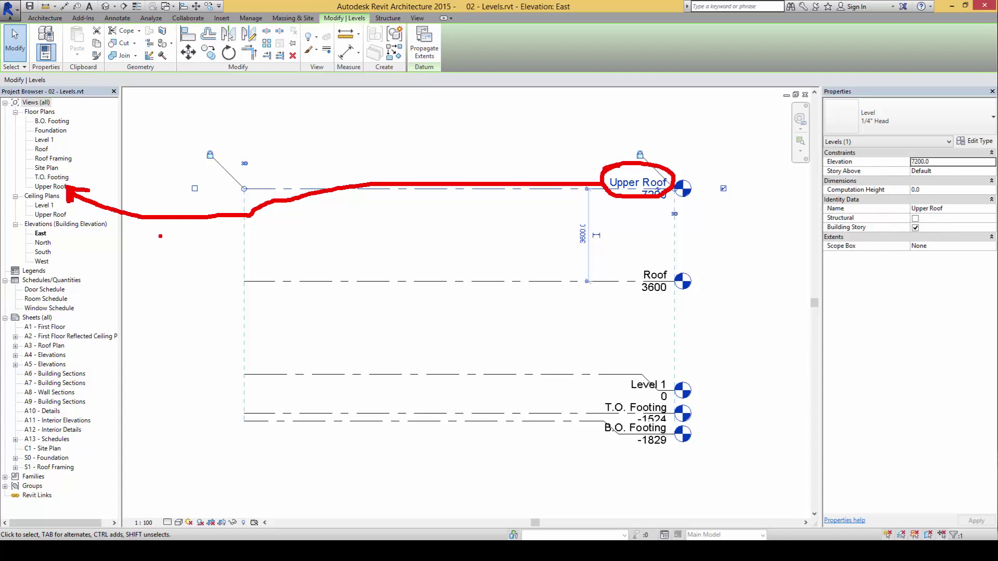
Step: Advance the lesson PDF to the next page and return to Revit
left_click(219, 248)
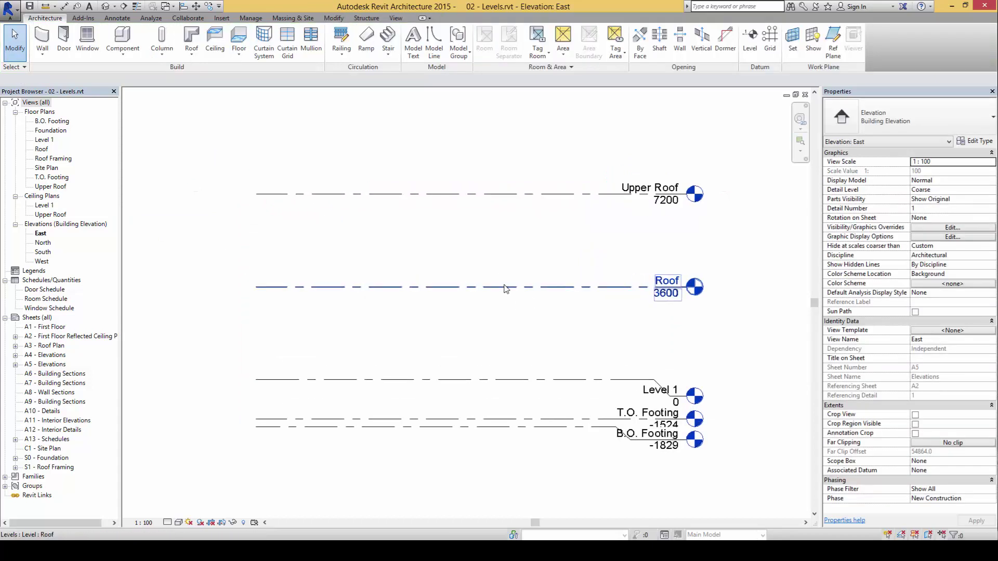
key("alt+Tab")
key("Page_Down")
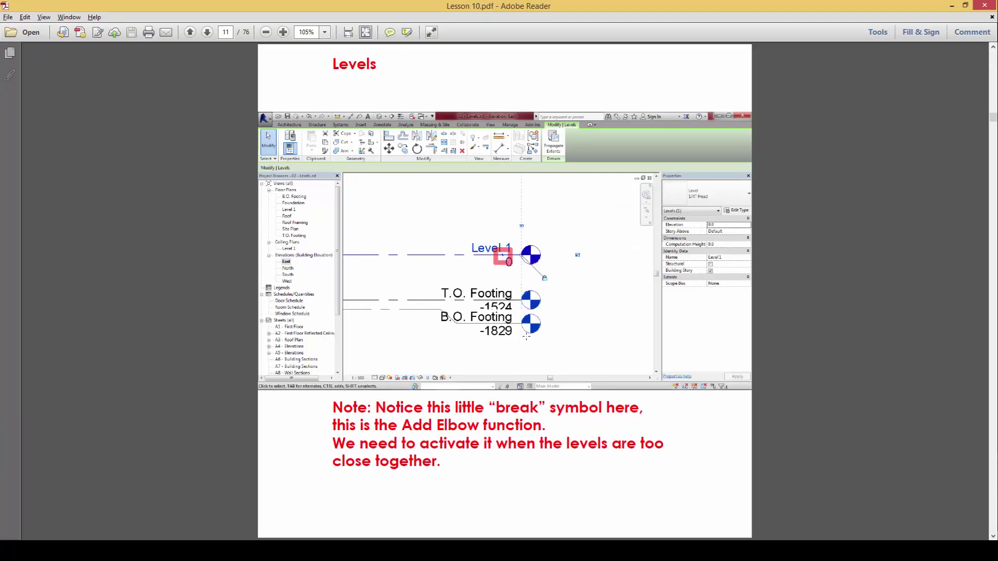
key("alt+Tab")
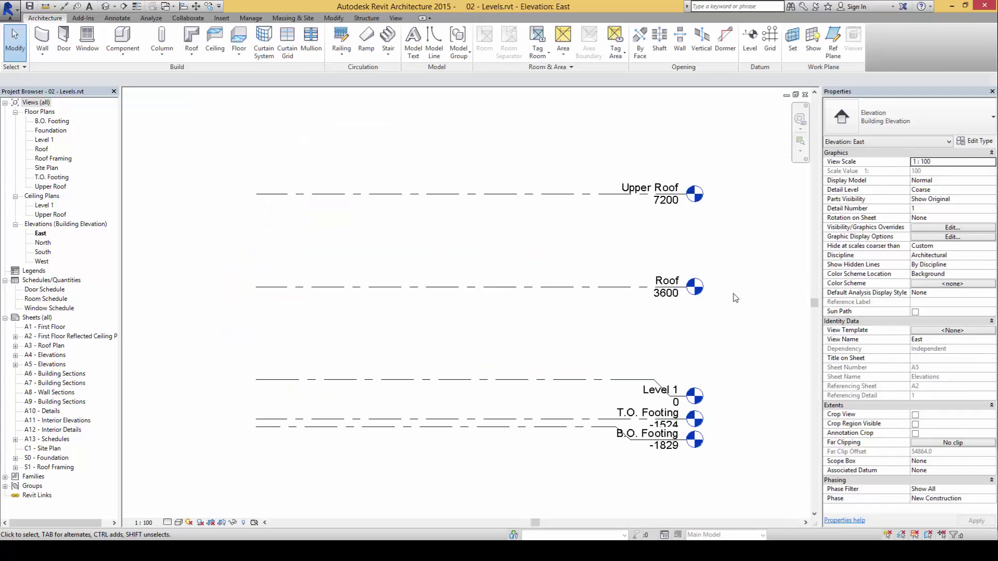
Step: Bring the footing level heads into view and open the elevation's view scale control
scroll(723, 298, "up", 3)
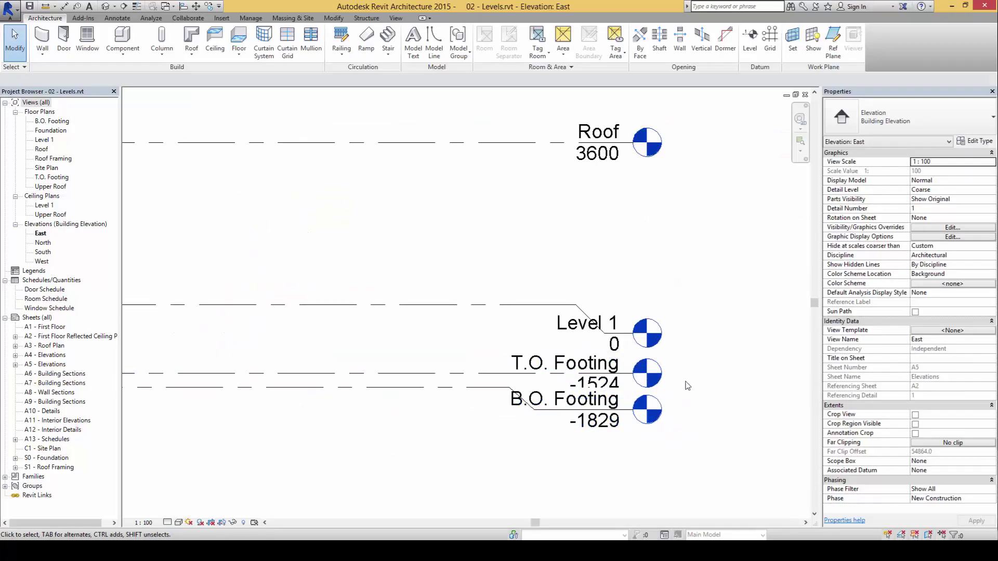
middle_click_drag(643, 410, 670, 351)
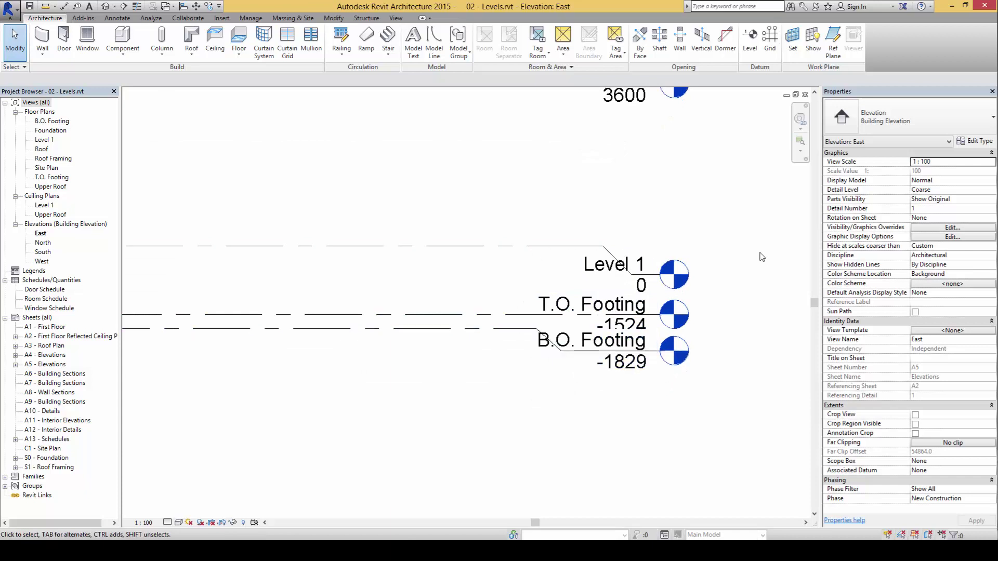
left_click(934, 165)
scroll(539, 366, "up", 1)
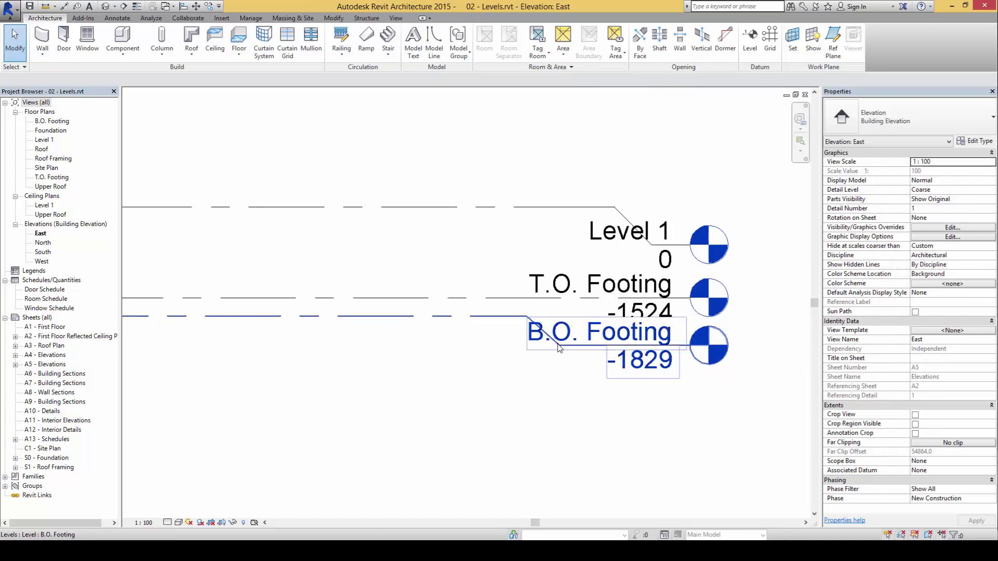
Step: Drag the B.O. Footing head back in line so it overlaps T.O. Footing
left_click(570, 365)
left_click_drag(561, 346, 563, 317)
left_click(564, 408)
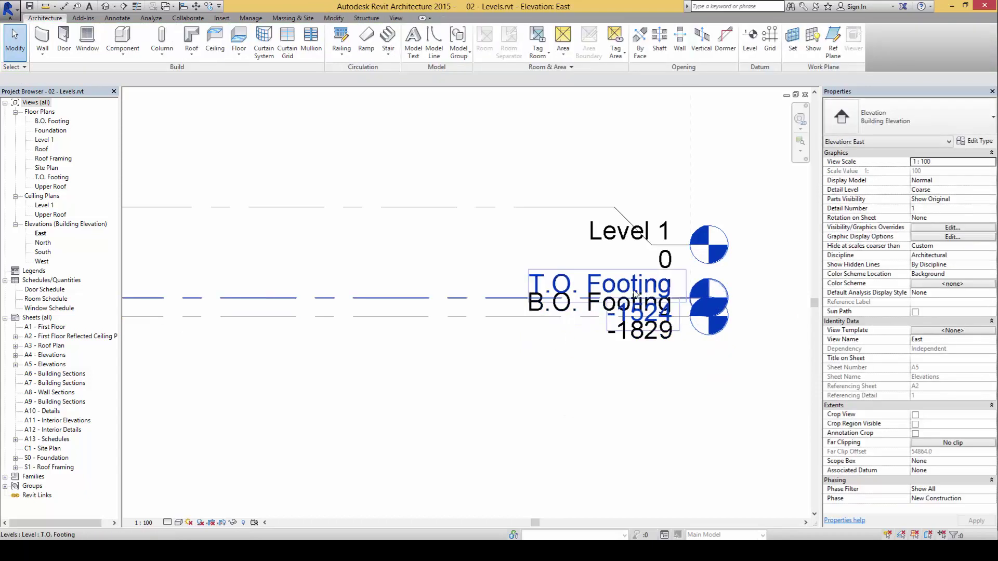
middle_click_drag(641, 293, 617, 303)
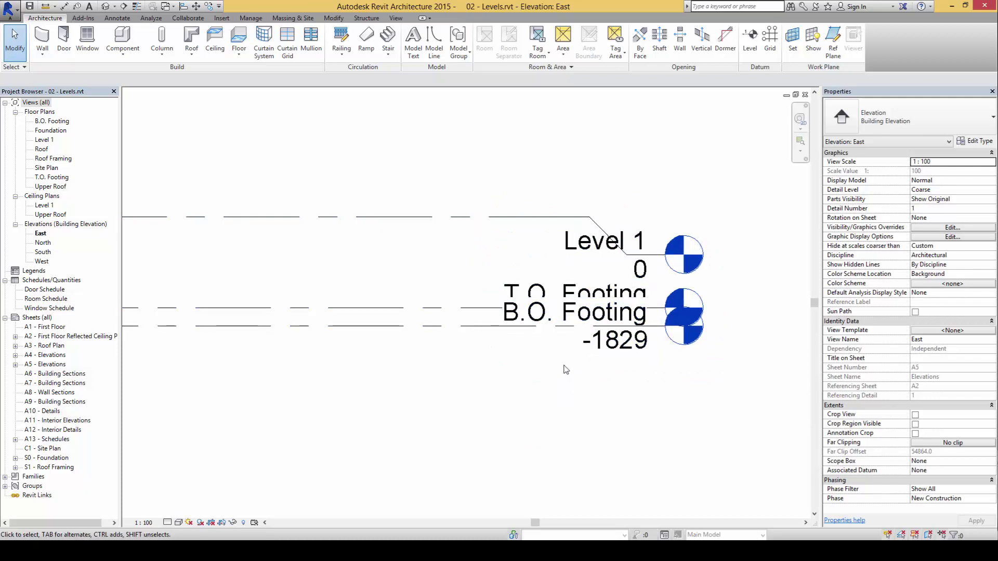
Step: Add an elbow to the B.O. Footing level and raise its head closer beneath T.O. Footing
left_click(474, 333)
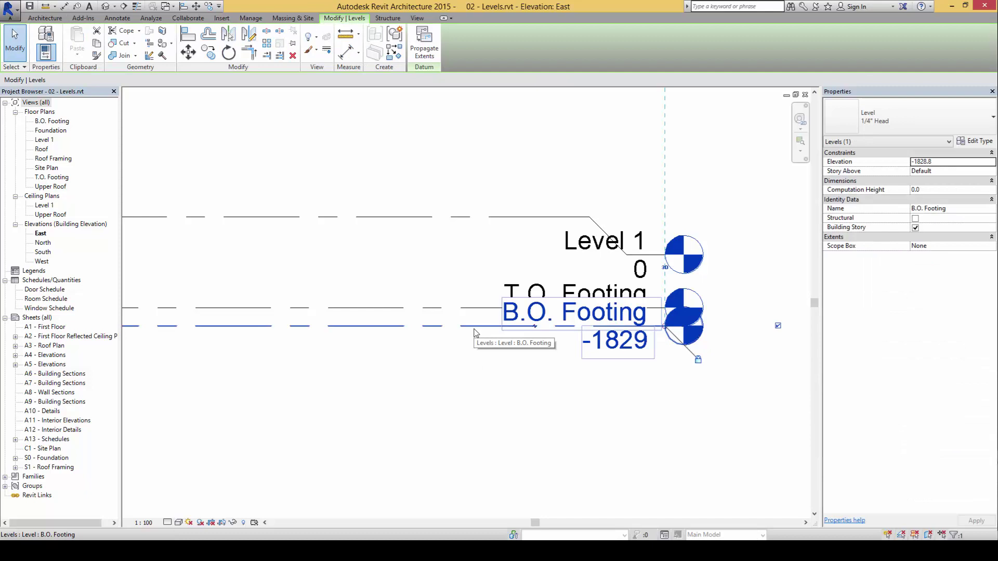
left_click(535, 329)
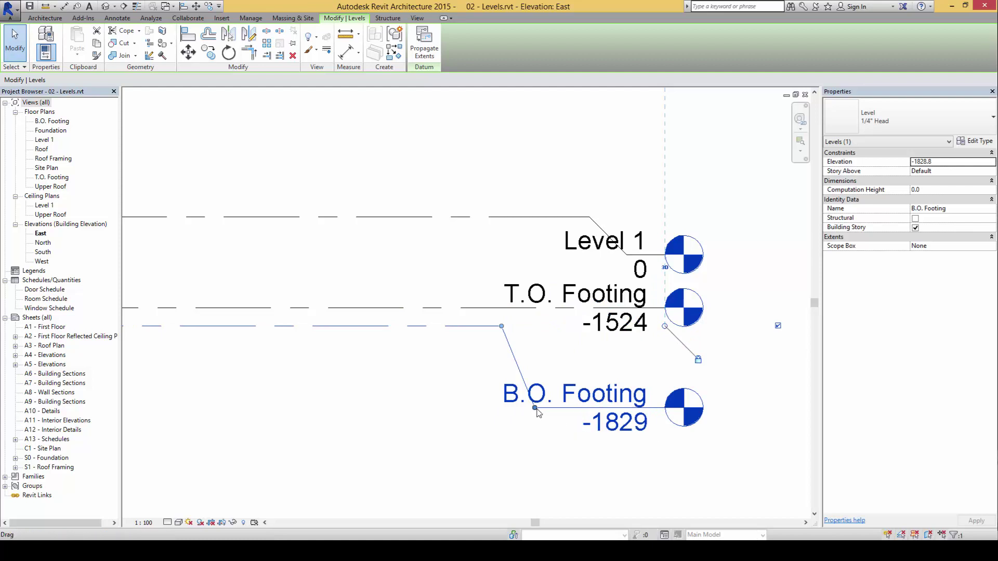
left_click_drag(535, 408, 535, 386)
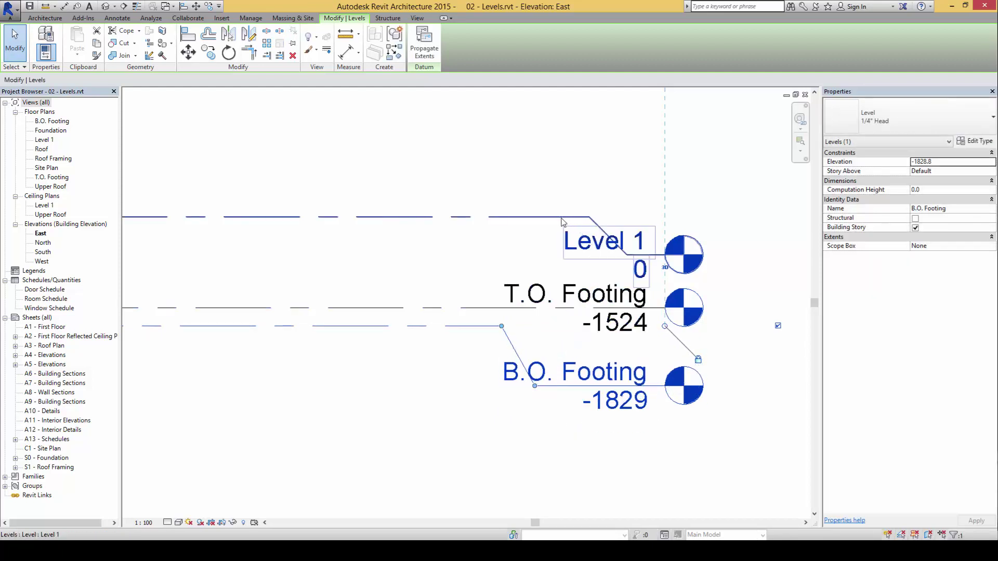
Step: Try offsetting the Level 1 head with its elbow, then pull it back down straight
left_click(575, 227)
left_click_drag(590, 217, 502, 218)
left_click_drag(627, 254, 626, 193)
left_click(737, 298)
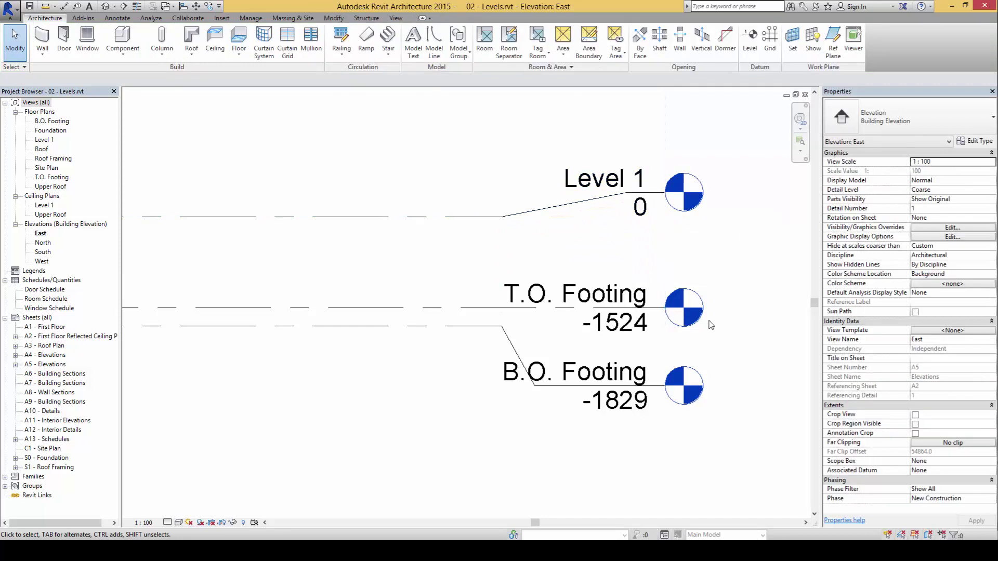
left_click(582, 203)
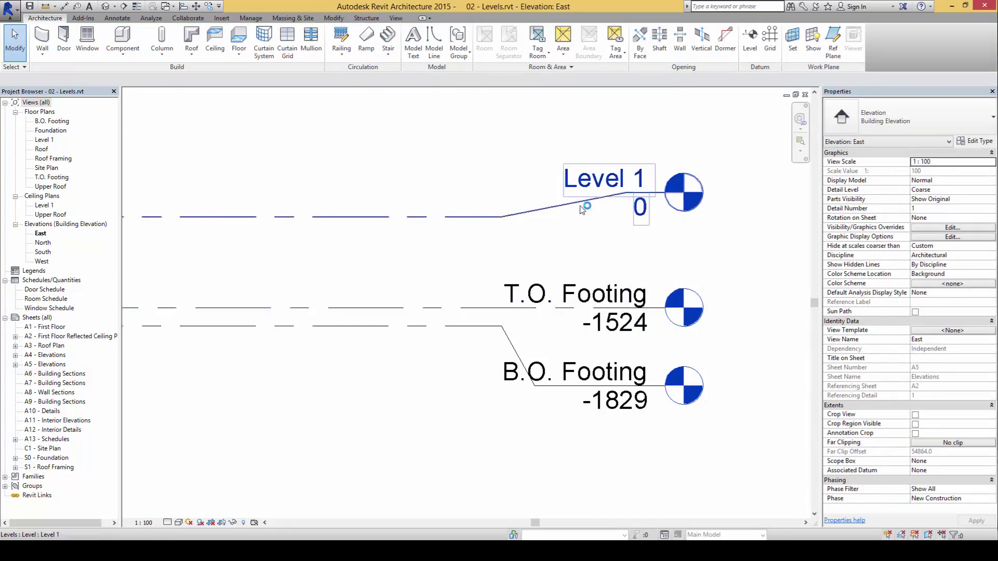
left_click_drag(627, 193, 639, 218)
left_click(759, 319)
Step: Extend the B.O. Footing level ends right and shift its elbow further left
scroll(703, 396, "down", 2)
scroll(695, 445, "down", 1)
middle_click_drag(735, 435, 637, 416)
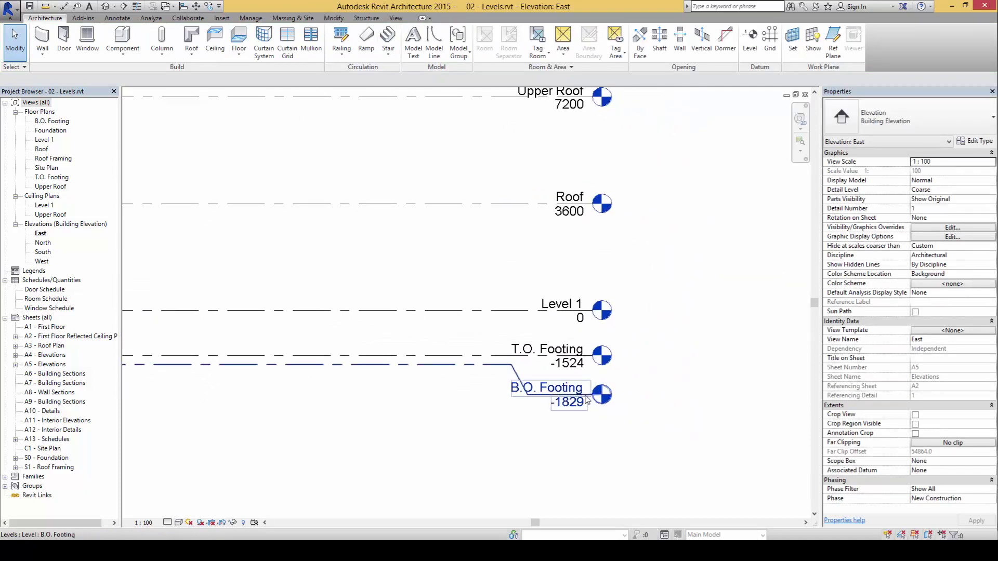
scroll(525, 411, "up", 2)
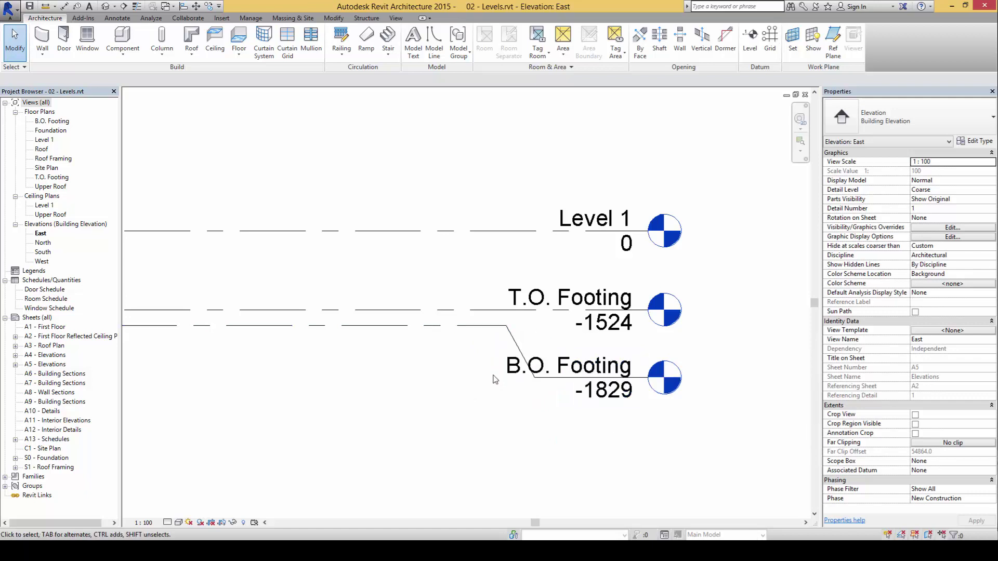
left_click(625, 400)
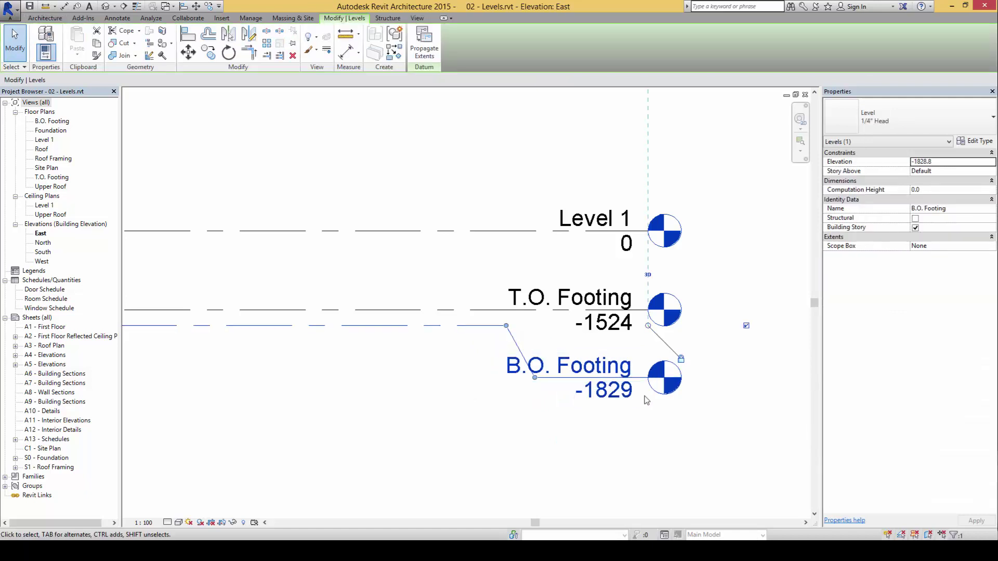
mouse_move(649, 326)
left_mouse_down()
mouse_move(674, 328)
mouse_move(664, 326)
left_mouse_up()
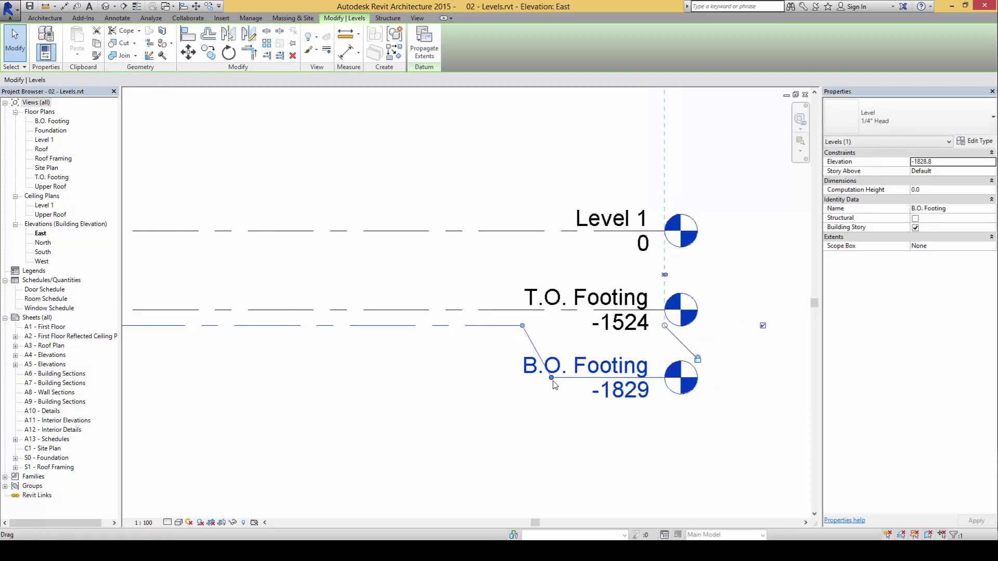
left_click_drag(551, 378, 512, 382)
left_click_drag(509, 329, 477, 328)
left_click(566, 430)
scroll(664, 382, "down", 1)
scroll(665, 382, "down", 2)
scroll(662, 371, "up", 3)
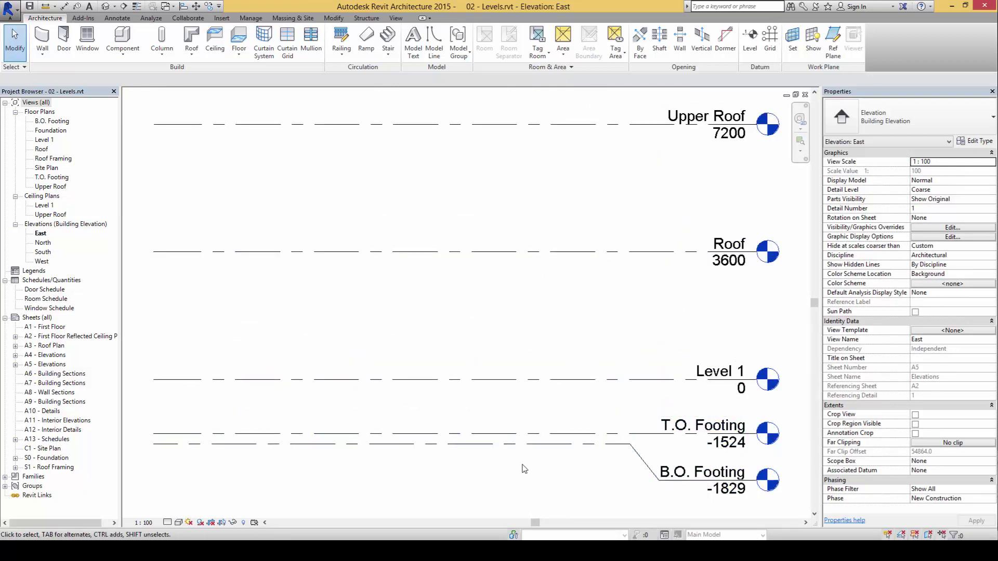
key("alt+Tab")
key("alt+Tab")
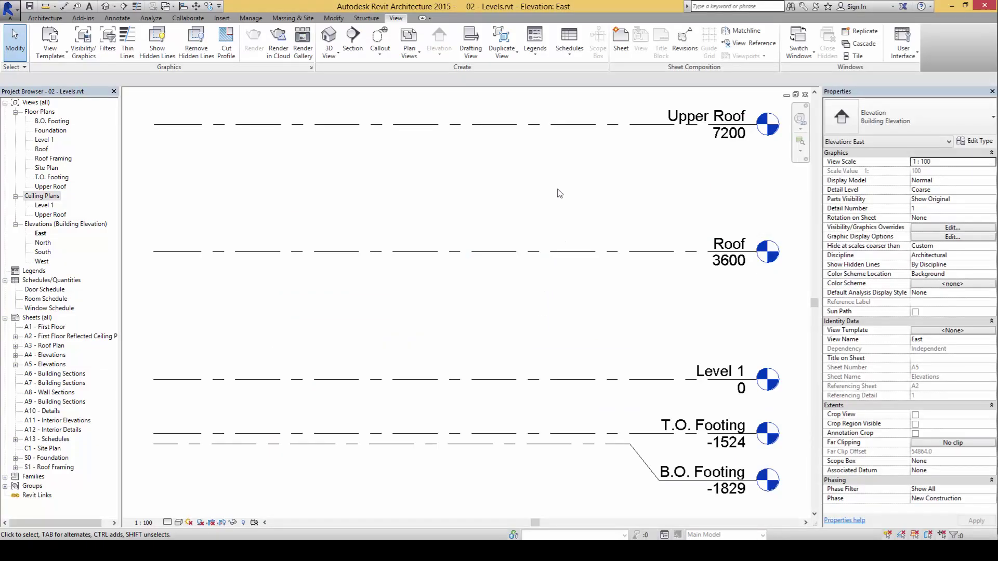
mouse_move(653, 102)
left_mouse_down()
mouse_move(665, 137)
mouse_move(769, 176)
mouse_move(789, 139)
mouse_move(776, 105)
mouse_move(655, 101)
left_mouse_up()
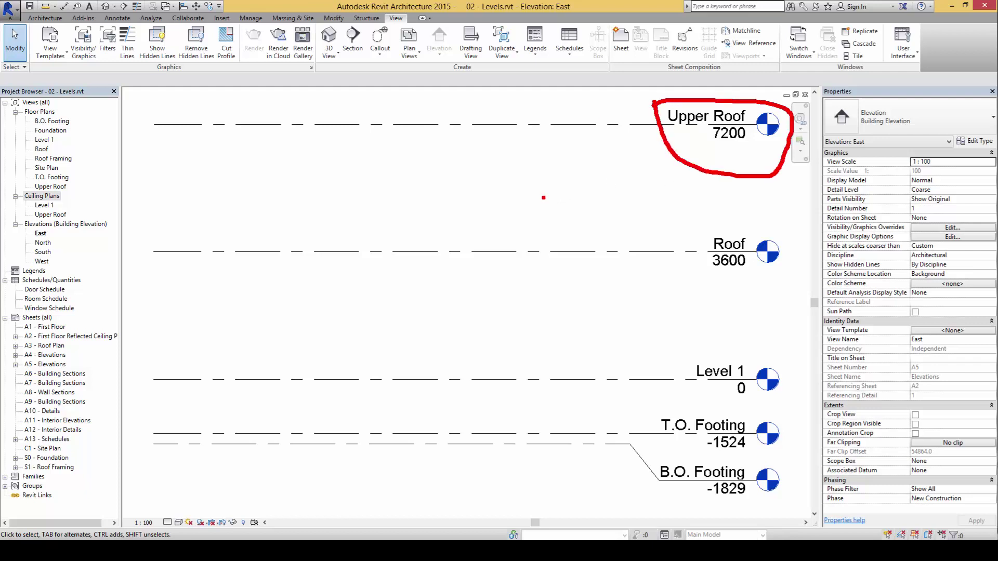
mouse_move(672, 143)
left_mouse_down()
mouse_move(291, 188)
mouse_move(73, 187)
left_mouse_up()
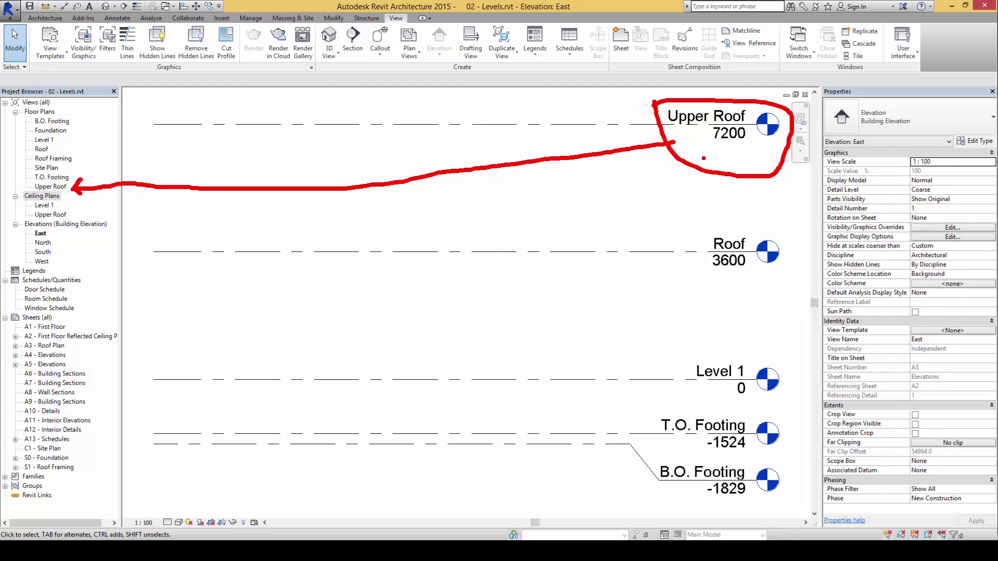
mouse_move(696, 145)
left_mouse_down()
mouse_move(437, 218)
mouse_move(161, 232)
mouse_move(70, 215)
mouse_move(77, 229)
left_mouse_up()
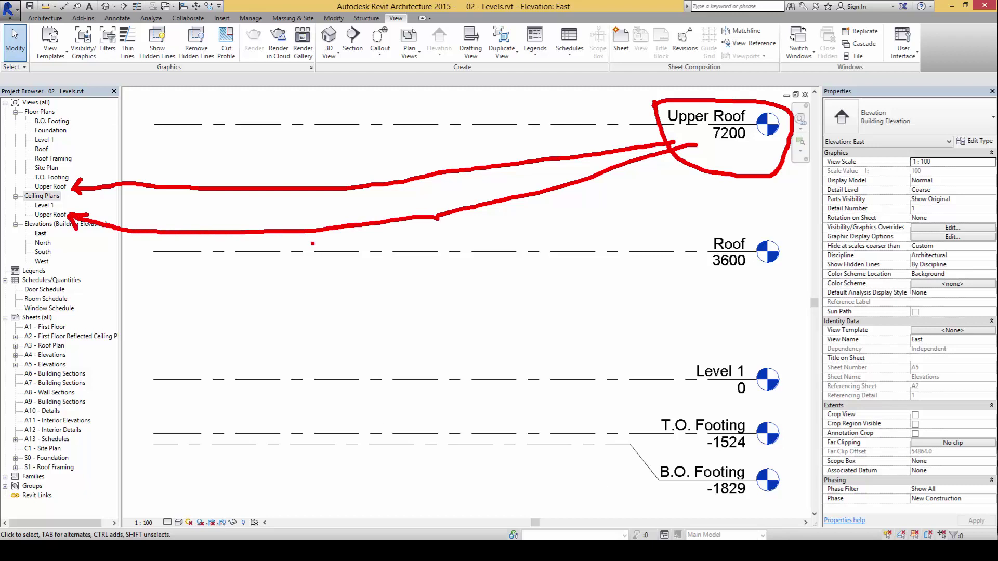
key("Escape")
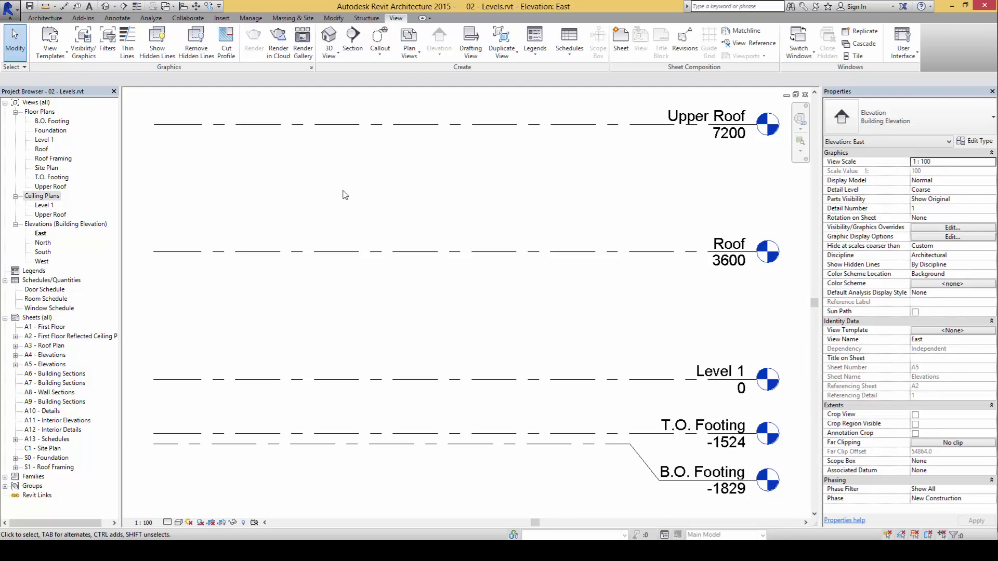
Step: Delete the Upper Roof ceiling plan view from the Project Browser
left_click(54, 215)
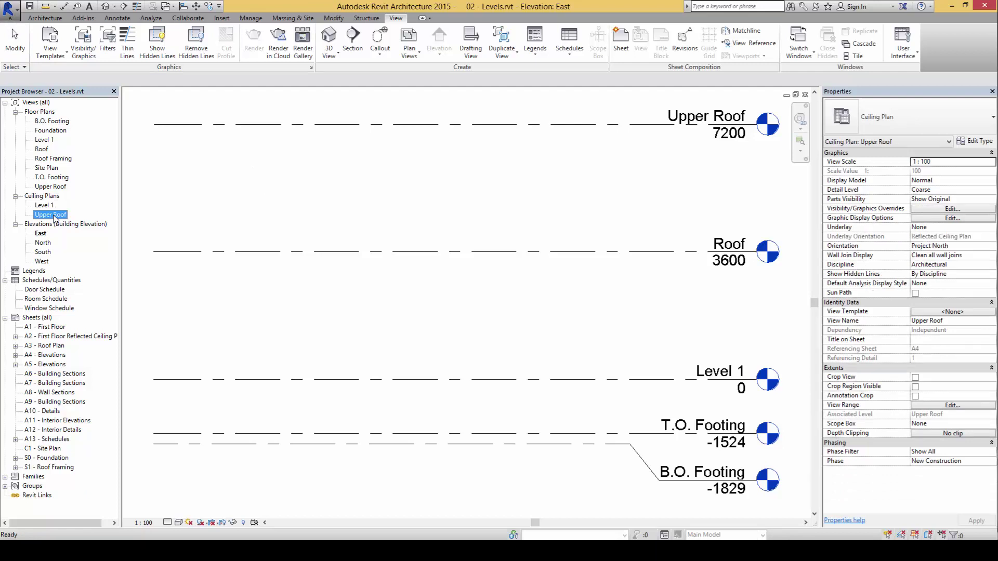
right_click(54, 217)
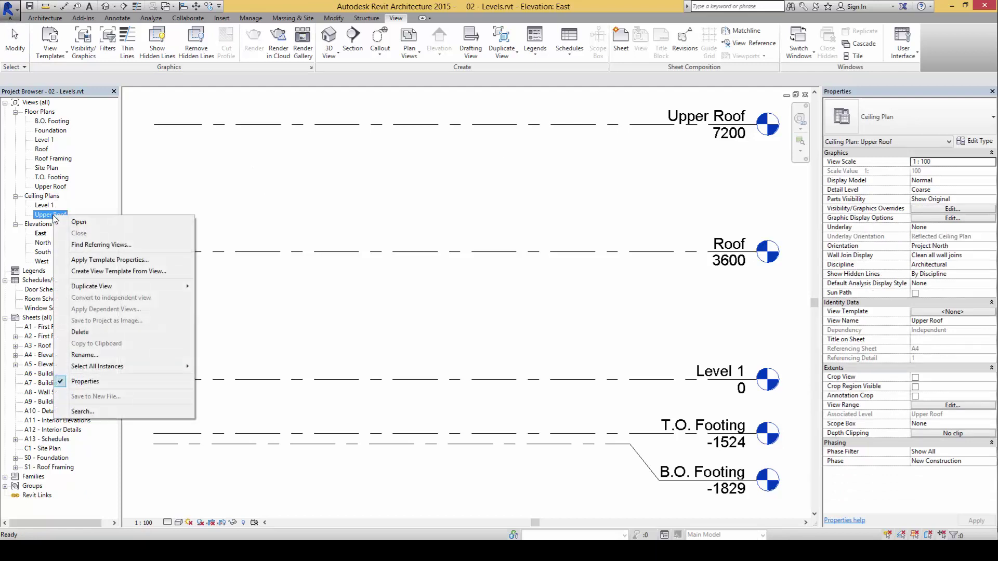
left_click(127, 332)
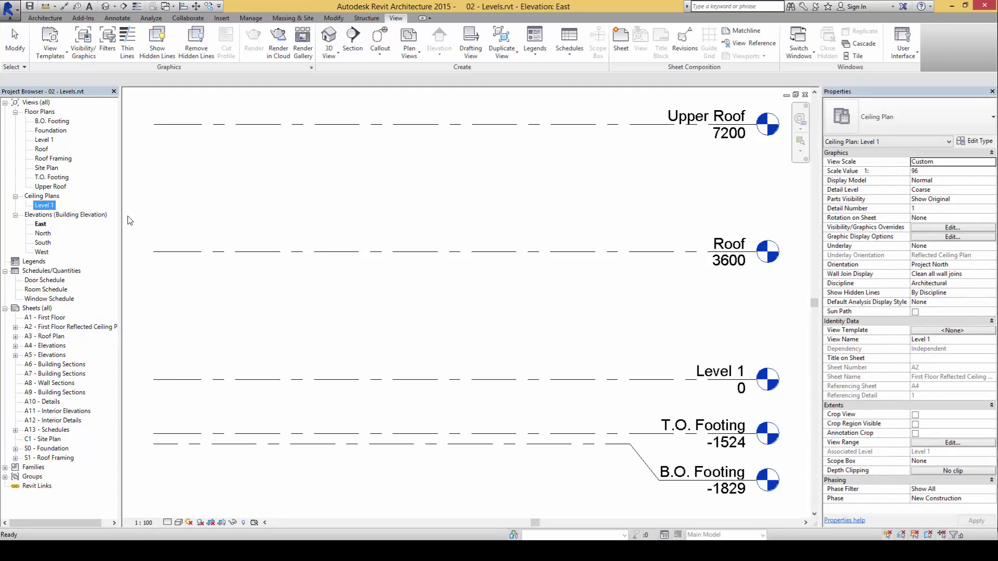
Step: Delete the Upper Roof floor plan view from the Project Browser
left_click(52, 187)
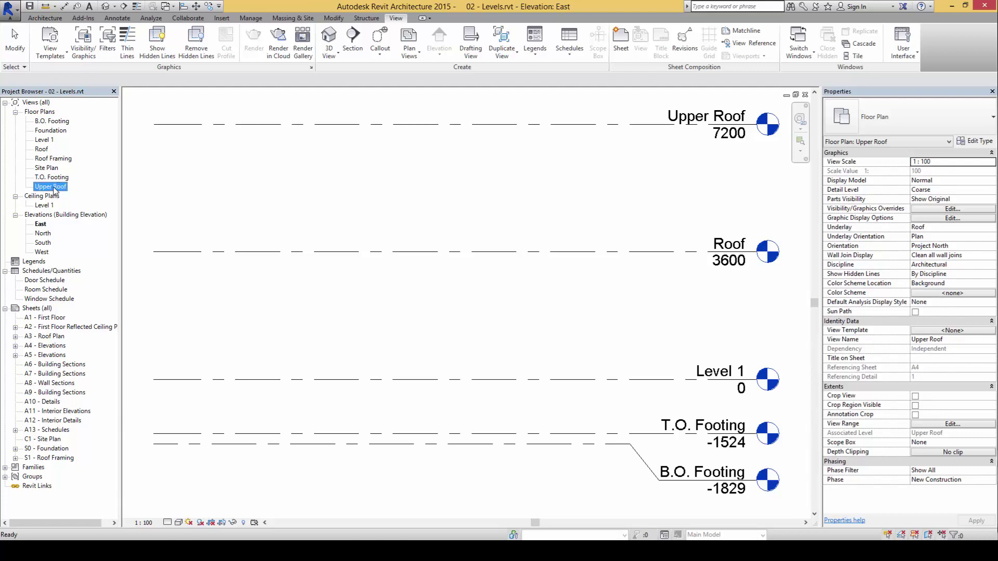
right_click(54, 190)
left_click(80, 304)
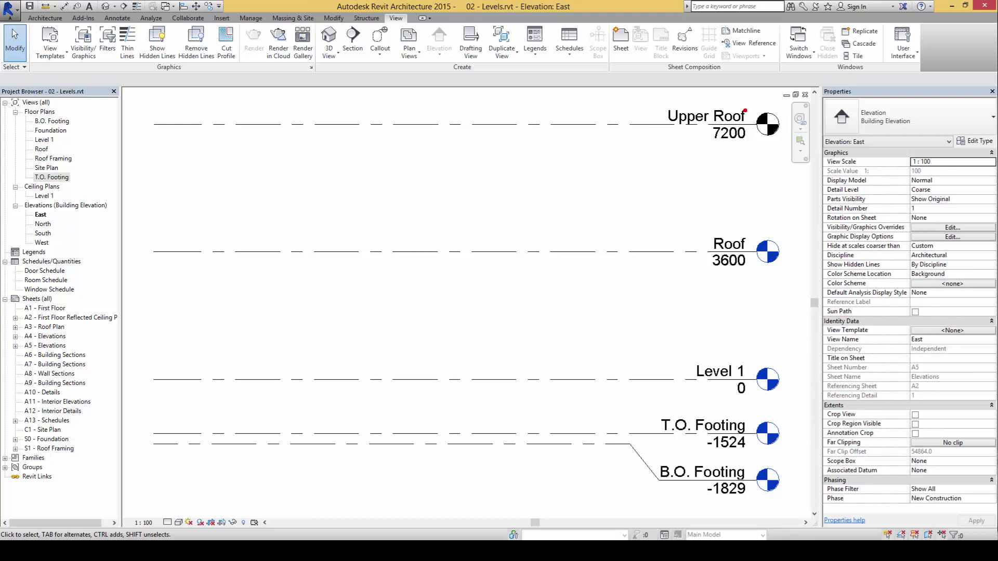
mouse_move(750, 102)
left_mouse_down()
mouse_move(744, 142)
mouse_move(782, 156)
mouse_move(793, 137)
mouse_move(779, 105)
mouse_move(750, 103)
left_mouse_up()
mouse_move(751, 218)
left_mouse_down()
mouse_move(750, 277)
mouse_move(788, 288)
mouse_move(796, 259)
mouse_move(777, 227)
mouse_move(734, 224)
left_mouse_up()
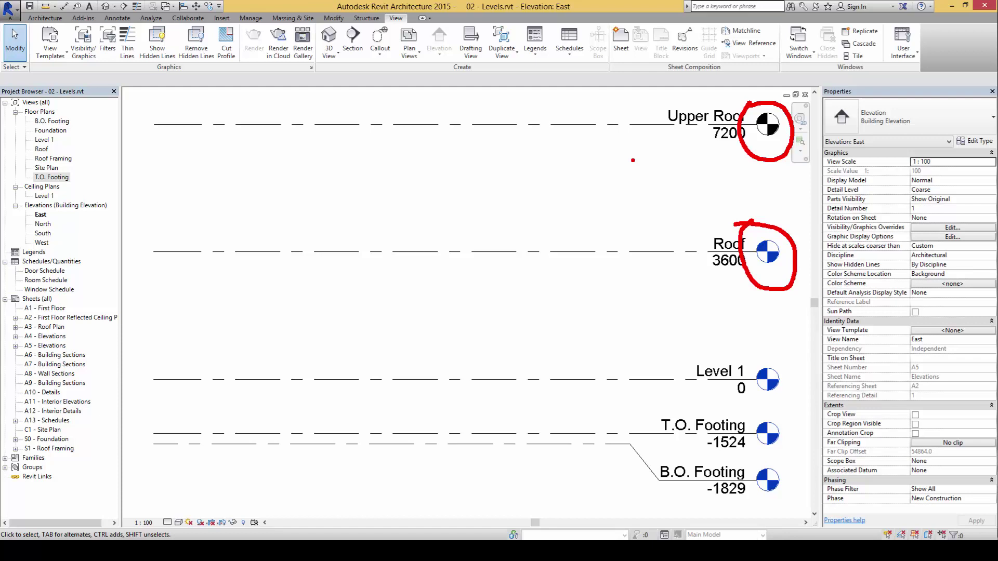
mouse_move(722, 300)
left_mouse_down()
mouse_move(754, 262)
mouse_move(757, 282)
left_mouse_up()
key("e")
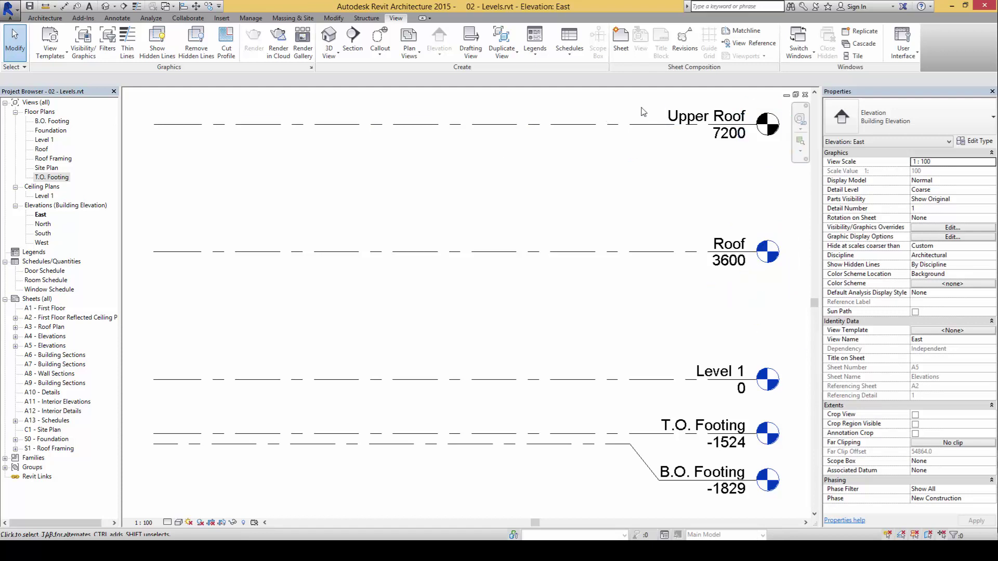
mouse_move(751, 219)
left_mouse_down()
mouse_move(739, 260)
mouse_move(799, 281)
mouse_move(799, 236)
mouse_move(740, 217)
left_mouse_up()
mouse_move(748, 260)
left_mouse_down()
mouse_move(715, 247)
mouse_move(134, 172)
mouse_move(51, 149)
mouse_move(74, 147)
mouse_move(60, 162)
left_mouse_up()
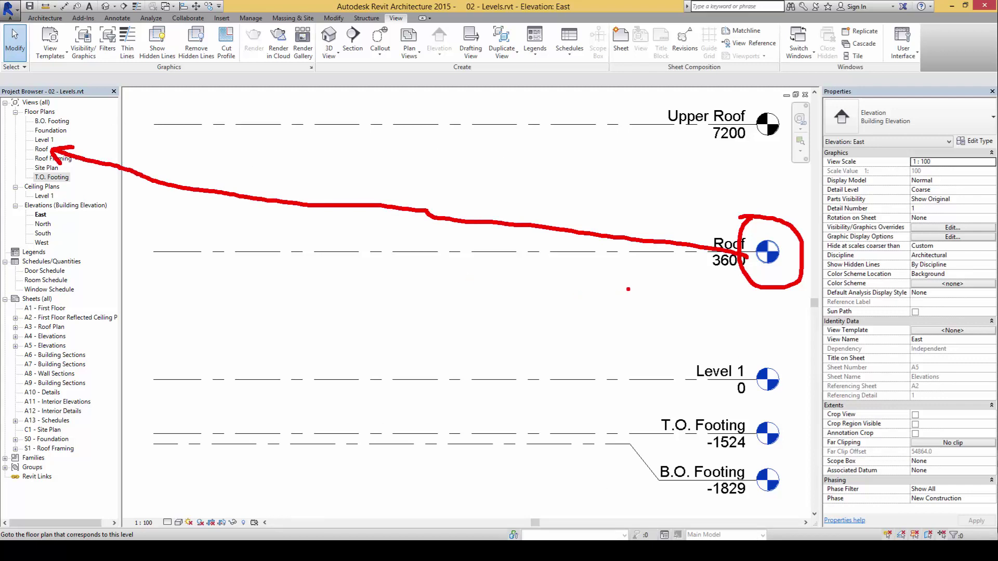
key("e")
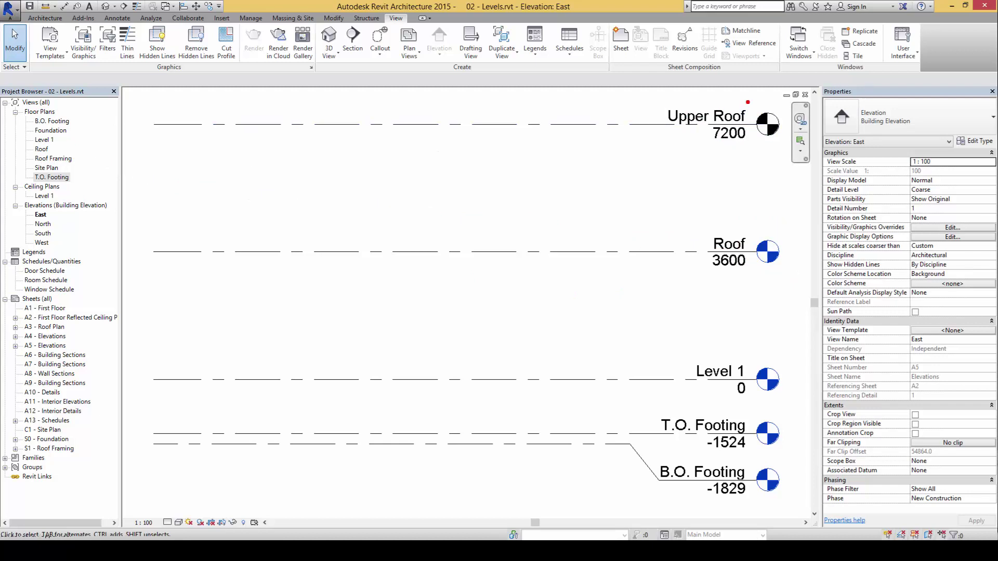
mouse_move(749, 101)
left_mouse_down()
mouse_move(785, 163)
mouse_move(791, 111)
mouse_move(738, 107)
left_mouse_up()
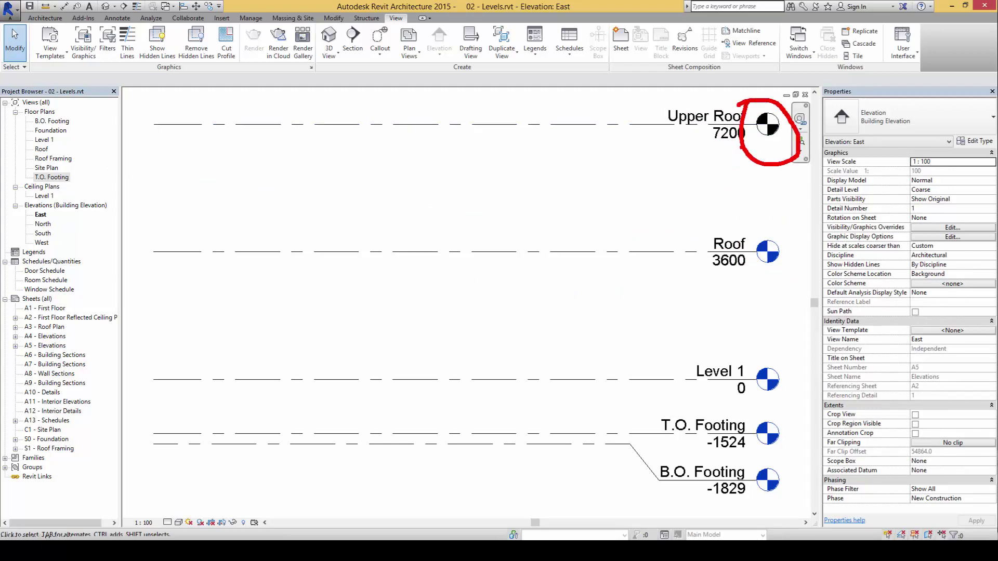
mouse_move(740, 148)
left_mouse_down()
mouse_move(278, 204)
mouse_move(92, 151)
mouse_move(105, 138)
mouse_move(107, 169)
left_mouse_up()
mouse_move(33, 133)
left_mouse_down()
mouse_move(61, 163)
mouse_move(29, 175)
left_mouse_up()
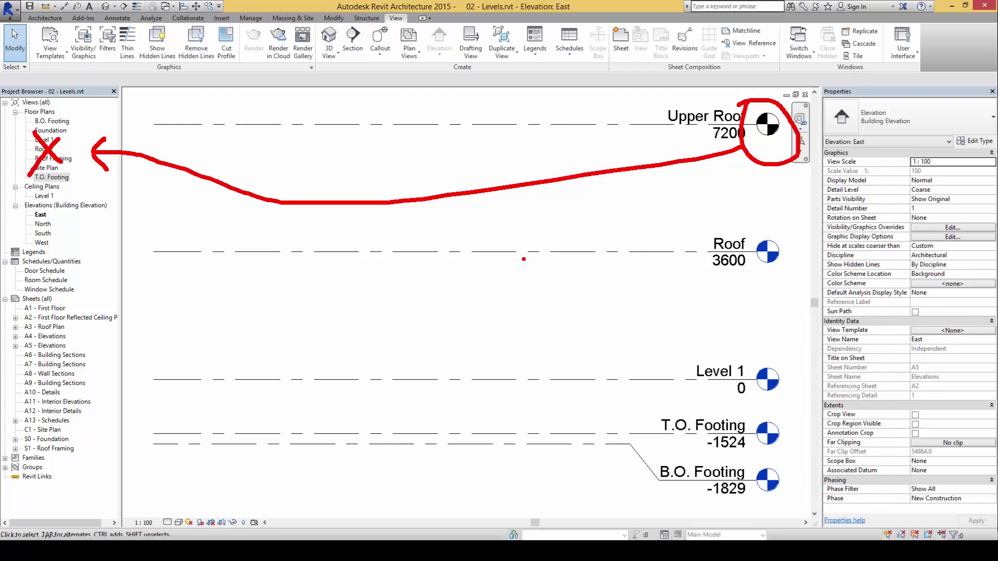
key("Escape")
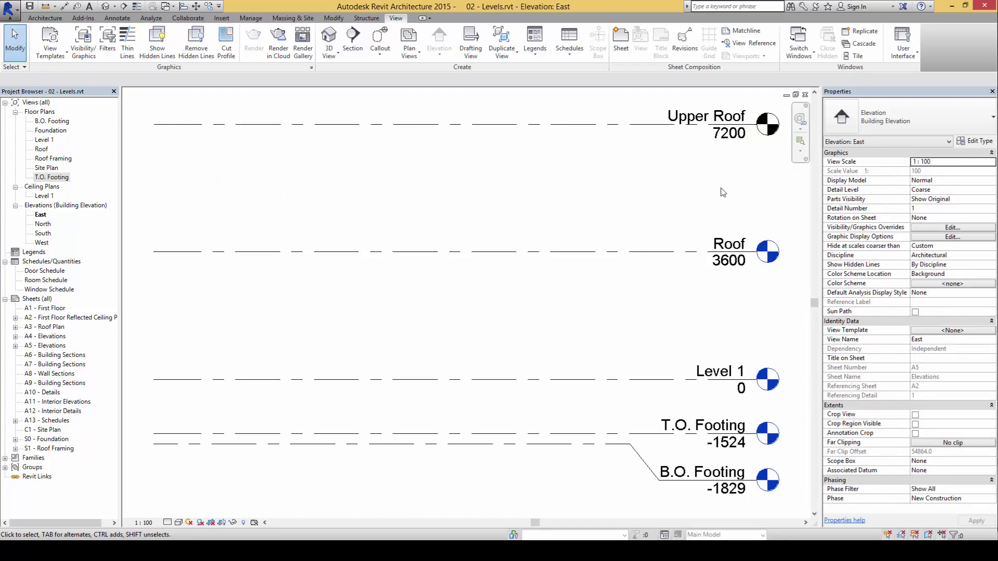
left_click(735, 144)
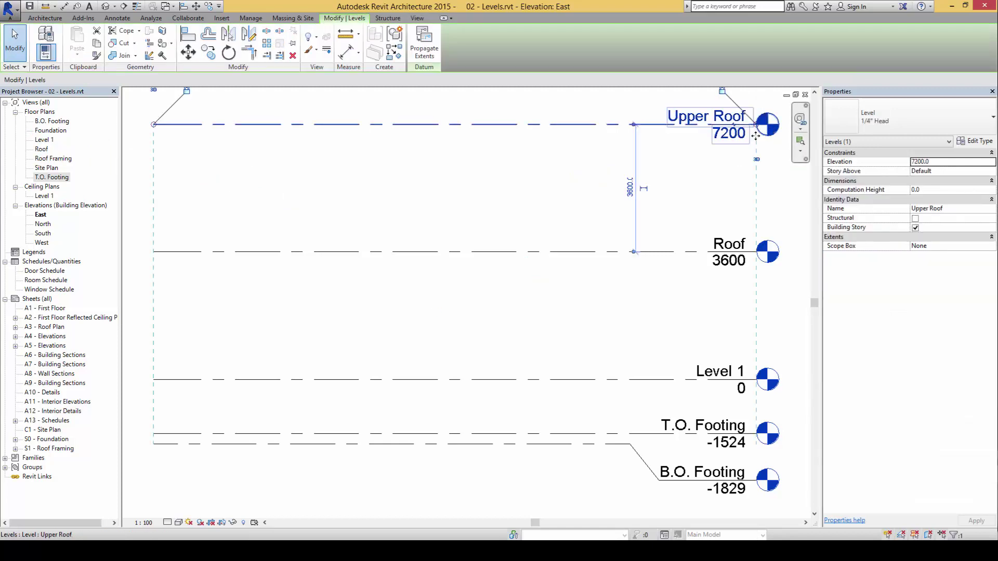
key("Escape")
left_click(772, 130)
left_click(564, 211)
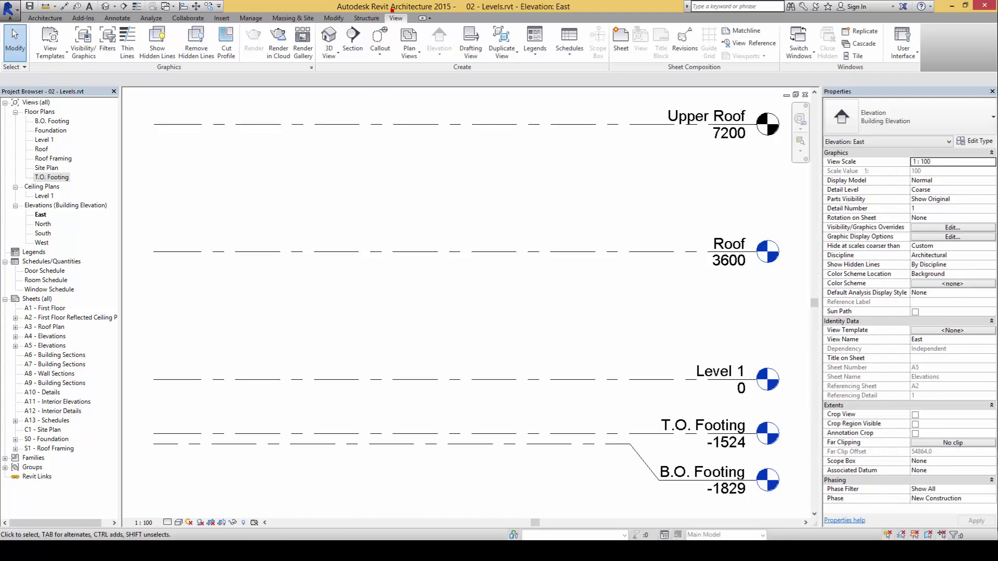
Step: Create a new floor plan view for the Upper Roof level through Plan Views > Floor Plan
mouse_move(392, 9)
left_mouse_down()
mouse_move(373, 22)
mouse_move(393, 29)
mouse_move(414, 18)
mouse_move(395, 7)
mouse_move(386, 52)
mouse_move(399, 65)
mouse_move(429, 56)
mouse_move(399, 23)
left_mouse_up()
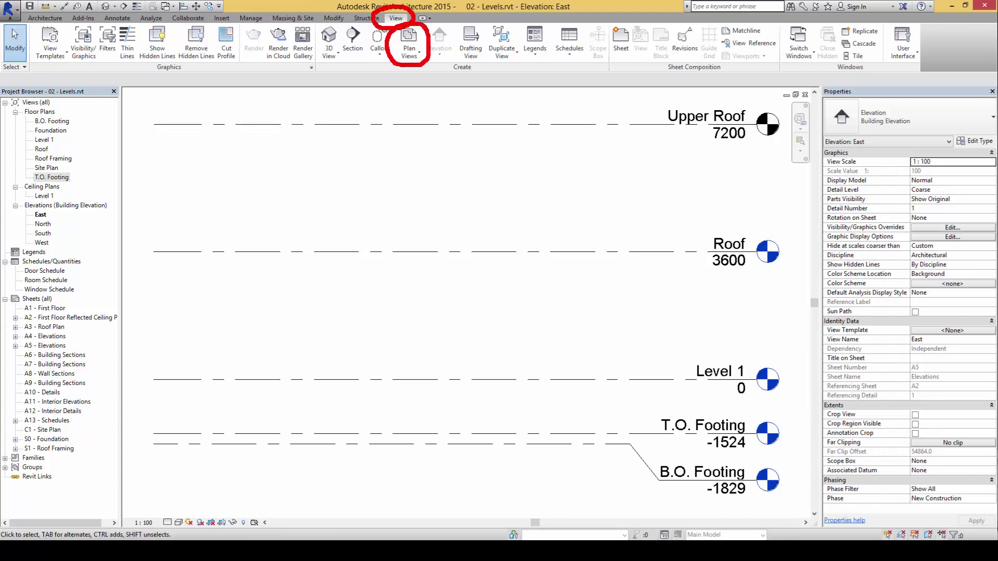
key("Escape")
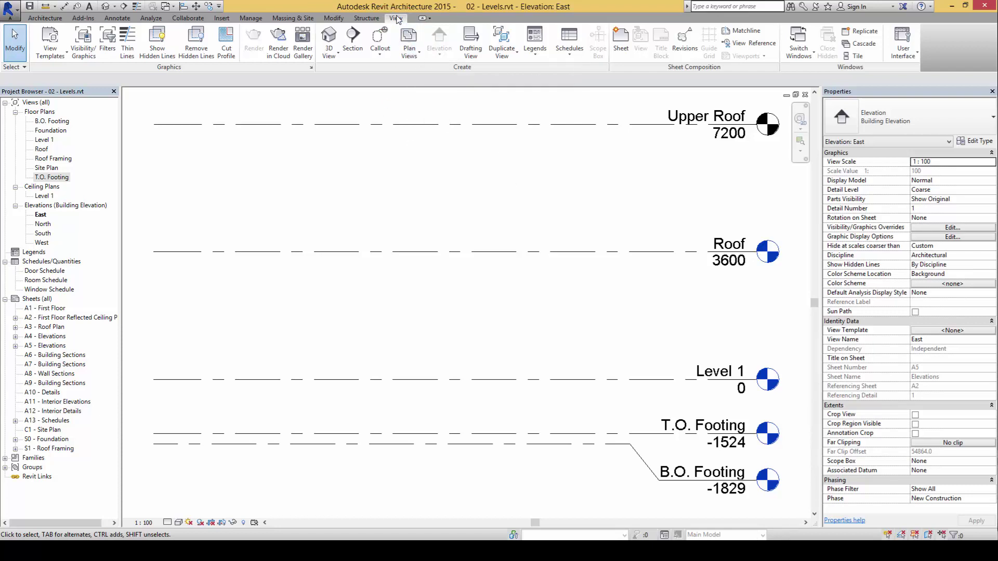
left_click(410, 52)
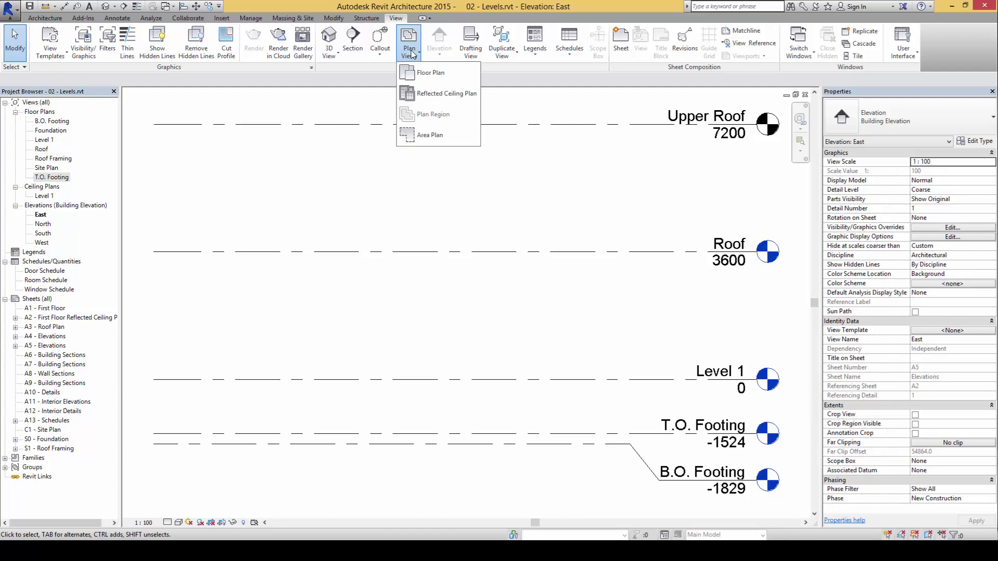
left_click(448, 79)
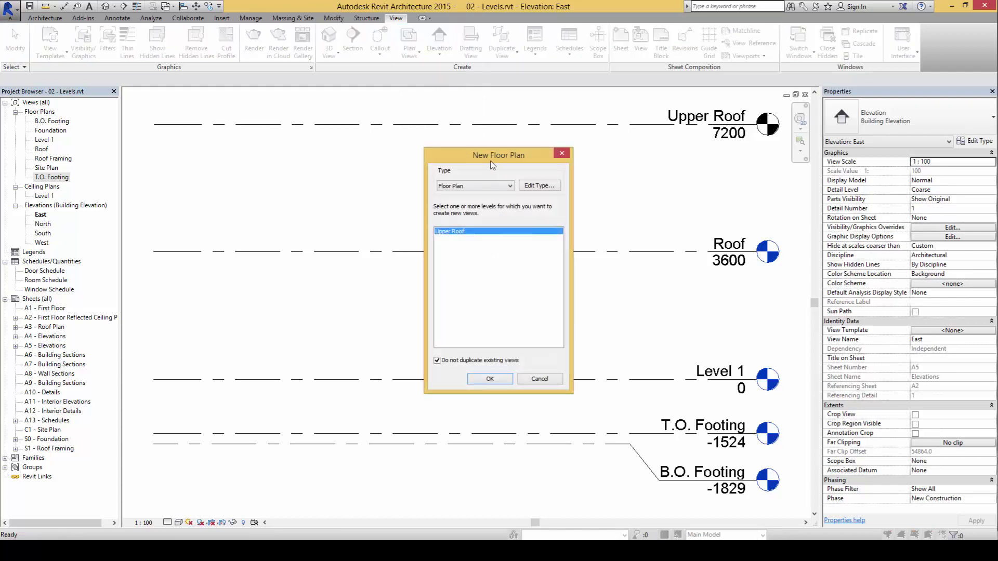
left_click_drag(490, 161, 470, 160)
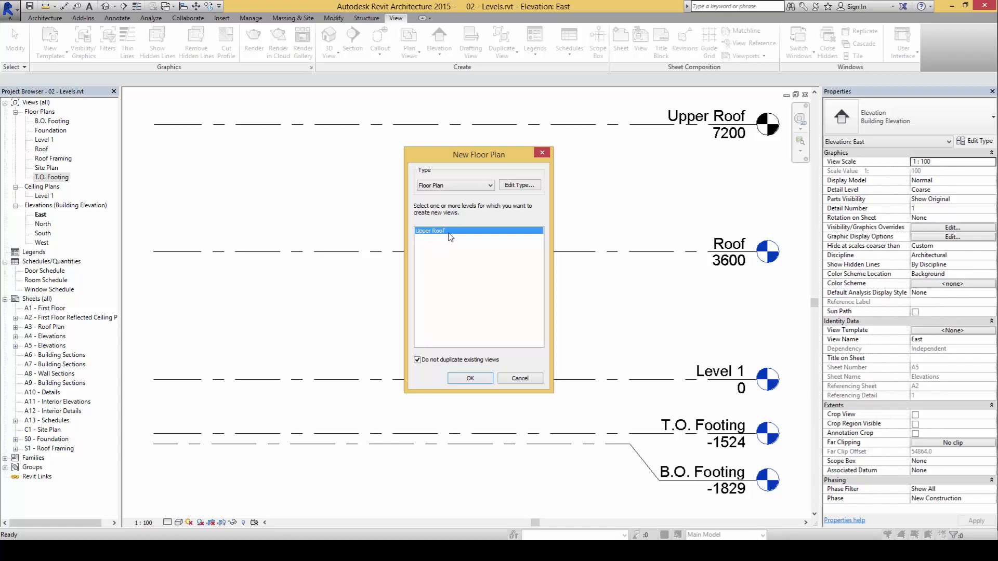
left_click(471, 379)
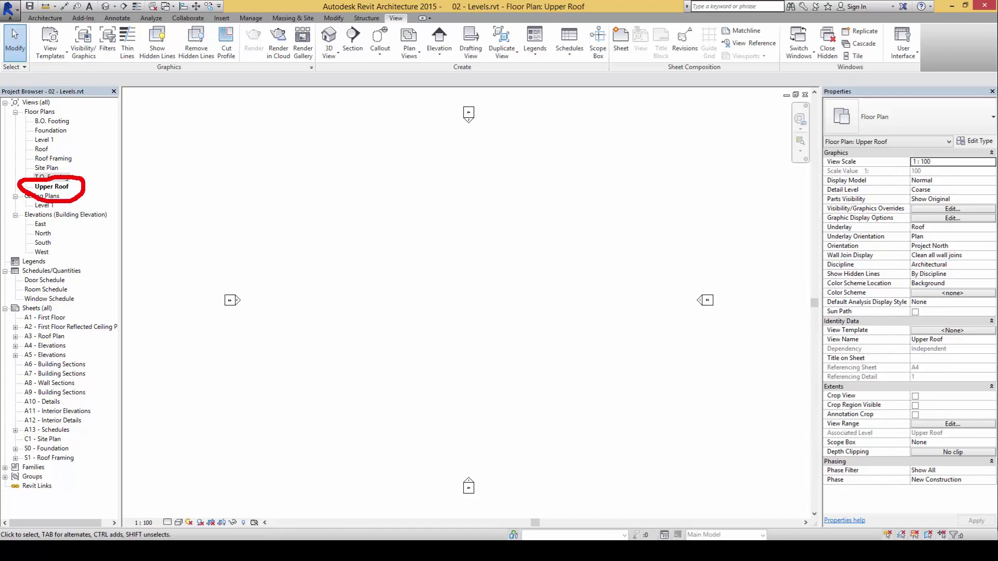
Step: Close the Upper Roof floor plan, reopen it from its elevation level head, then close it again
left_click(52, 176)
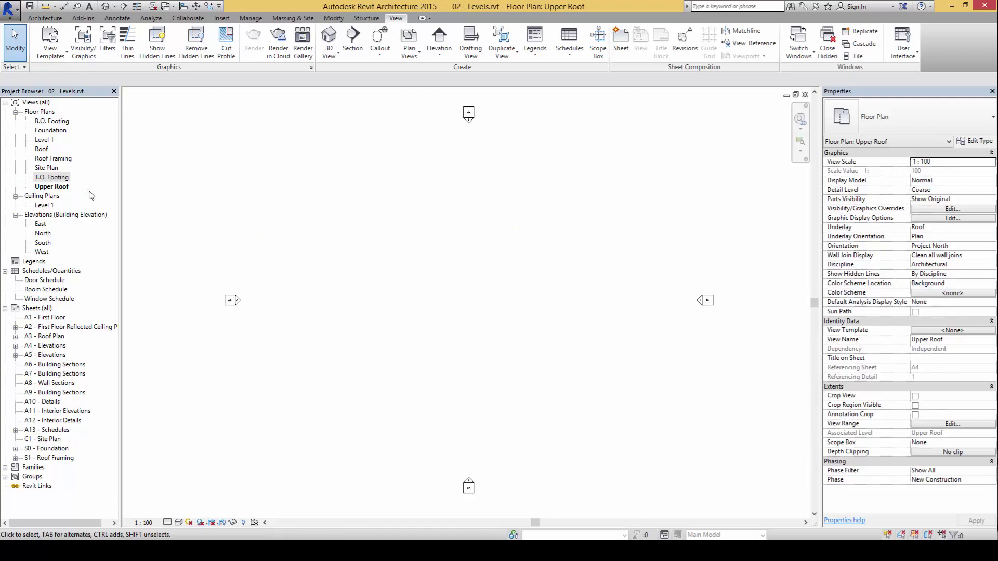
left_click(806, 95)
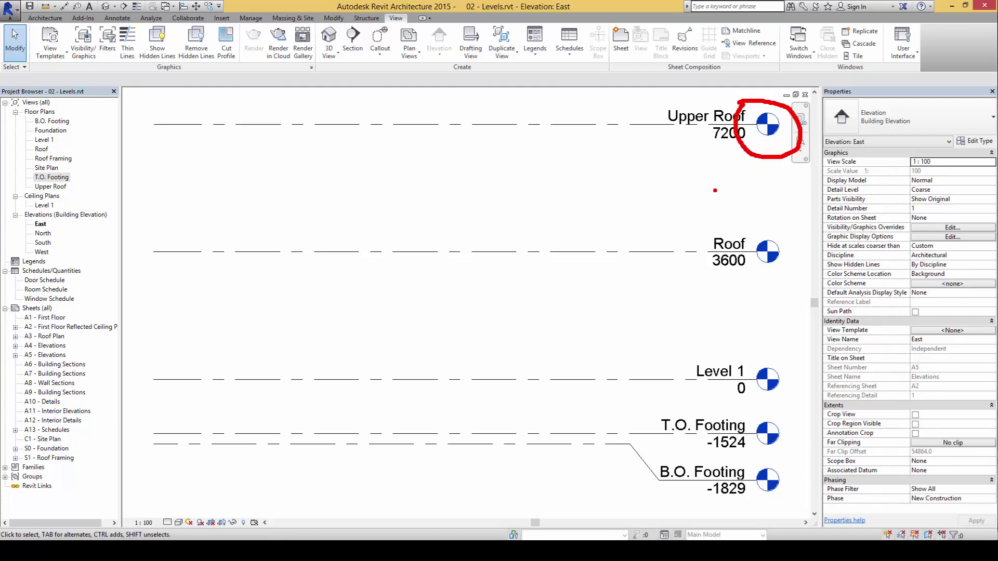
left_click_drag(749, 194, 759, 139)
key("Escape")
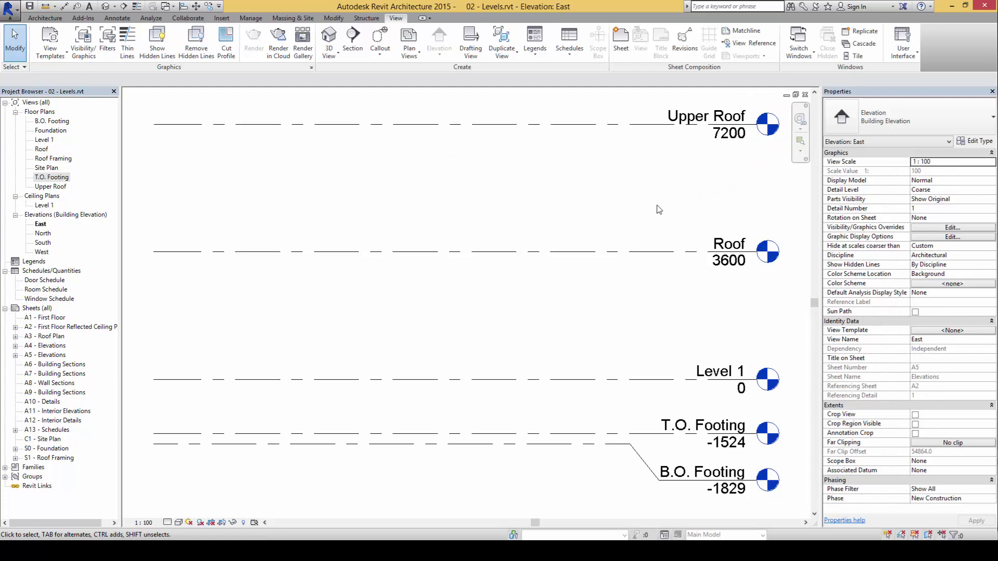
double_click(770, 139)
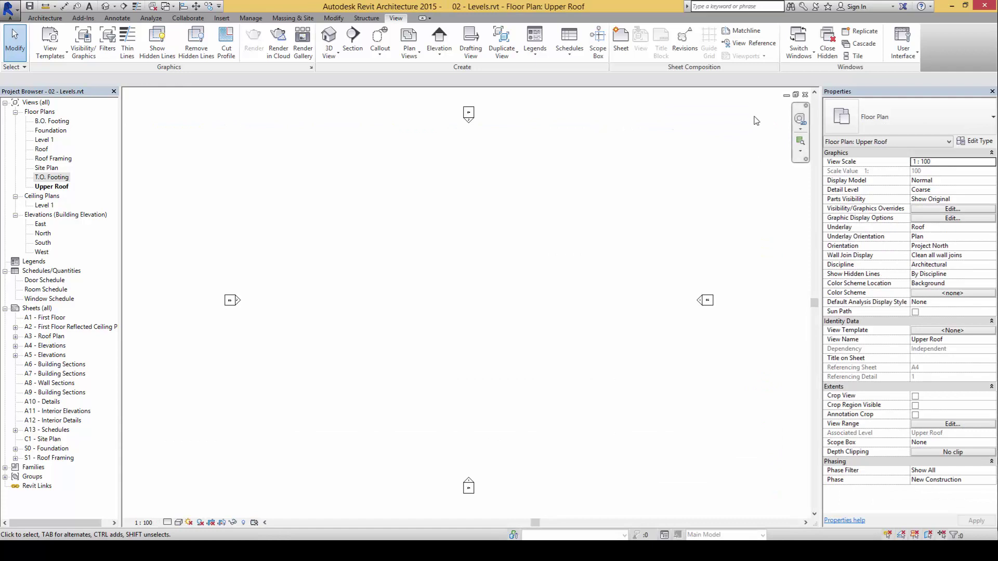
left_click(806, 94)
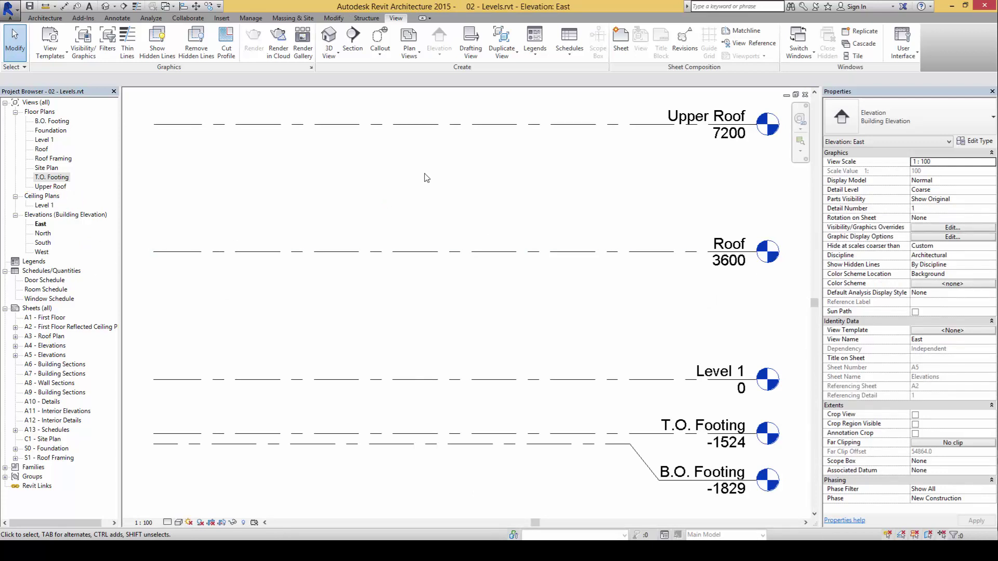
Step: Create a reflected ceiling plan for the Upper Roof level
left_click(411, 54)
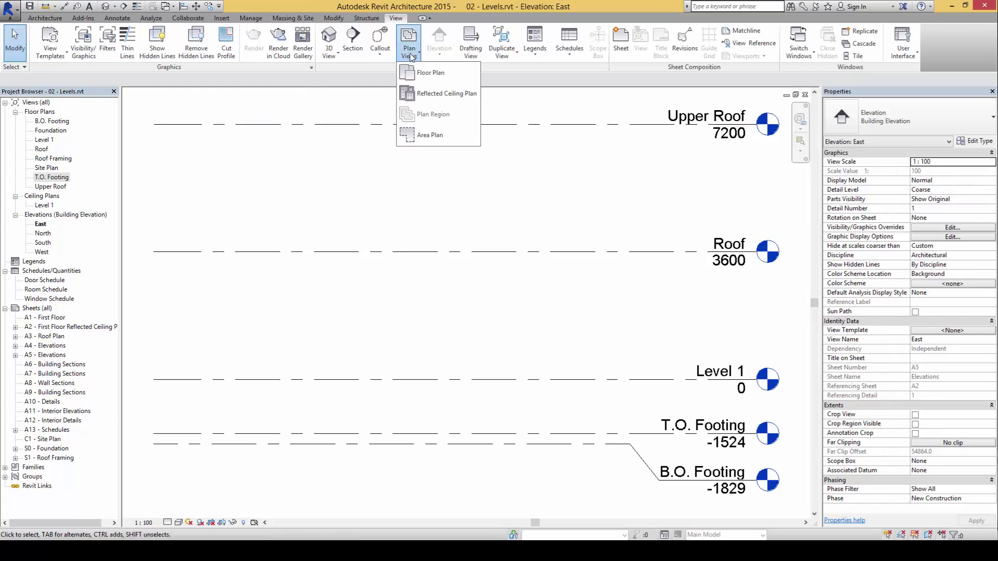
left_click(460, 96)
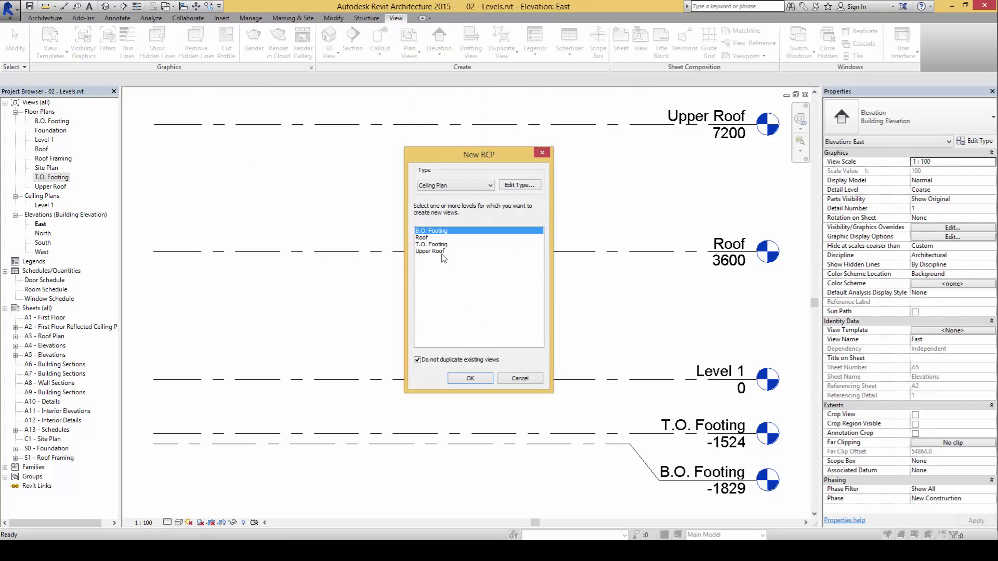
left_click(434, 252)
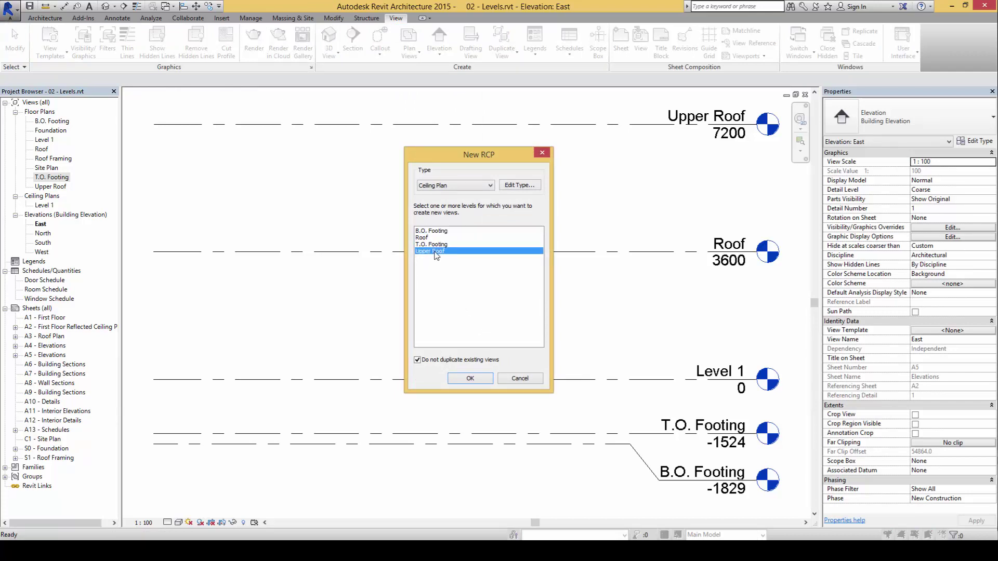
left_click(471, 379)
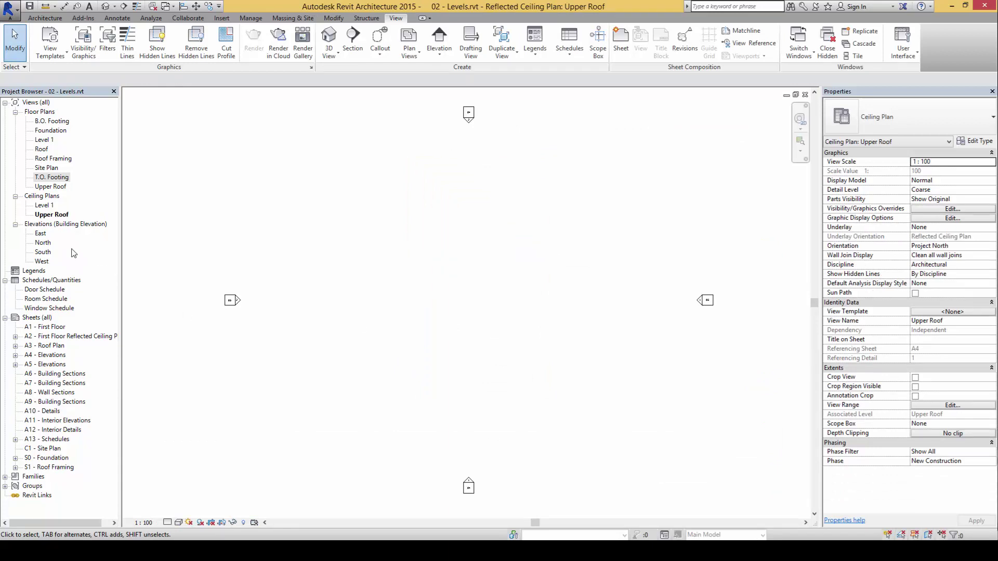
Step: Close the new Upper Roof ceiling plan to return to the East elevation
mouse_move(38, 207)
left_mouse_down()
mouse_move(29, 222)
mouse_move(65, 225)
mouse_move(84, 211)
mouse_move(32, 208)
left_mouse_up()
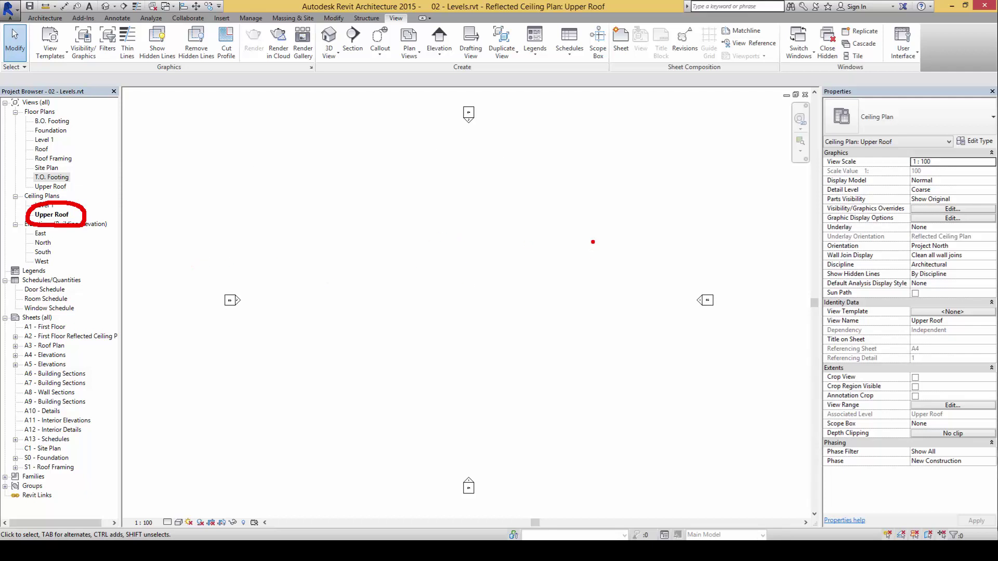
key("Escape")
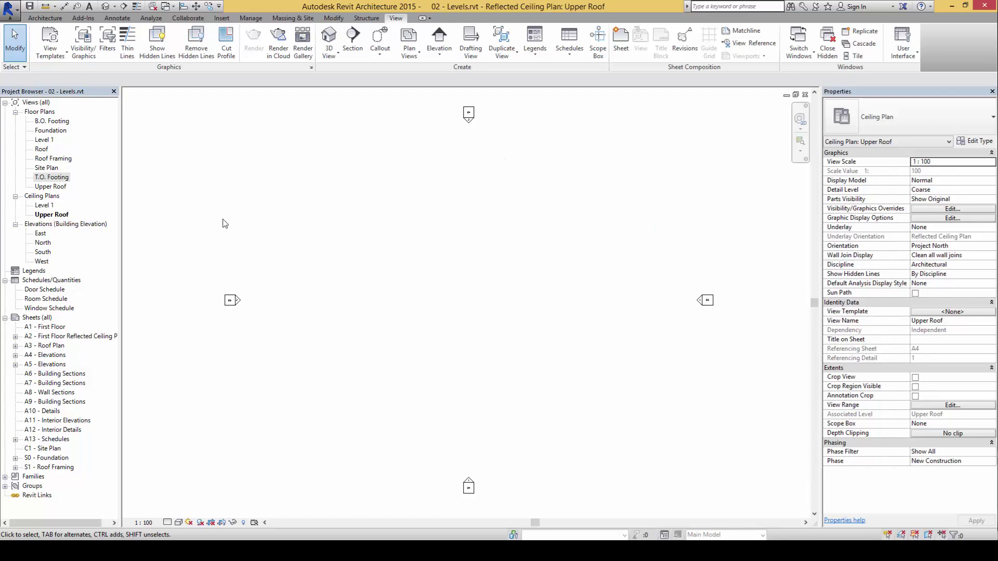
left_click(805, 95)
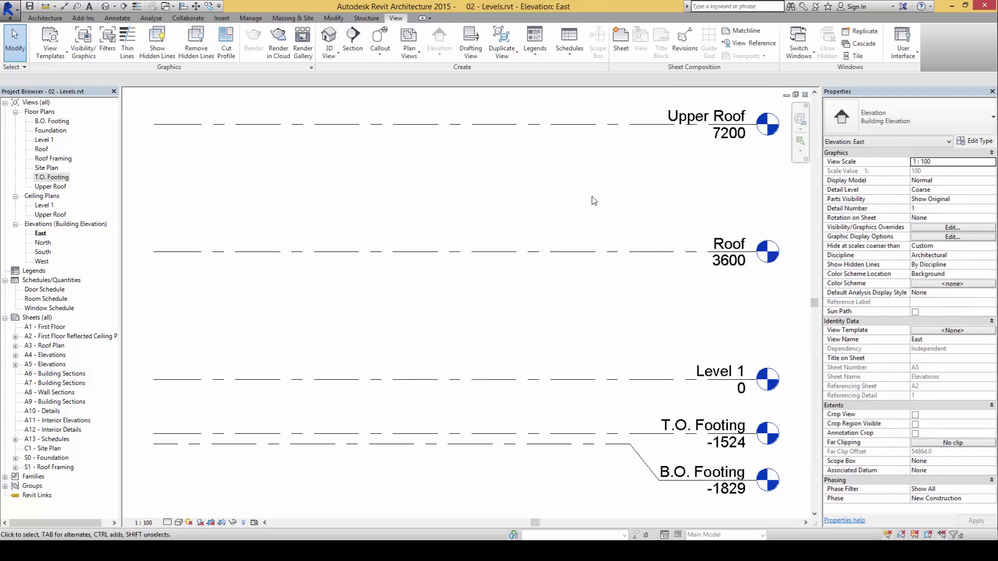